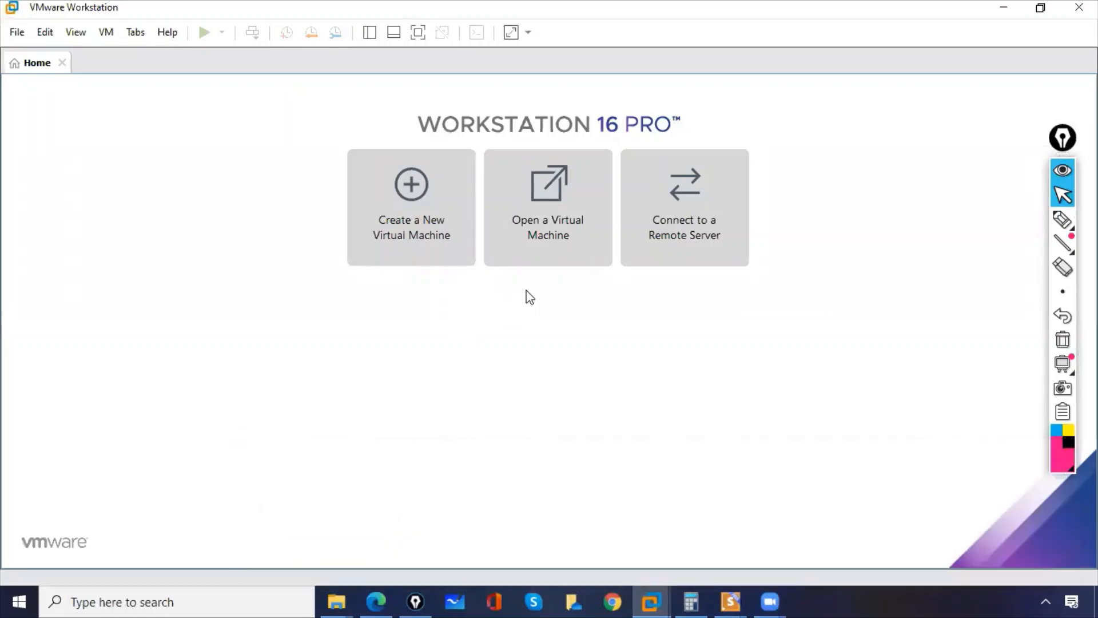
Start creating a new virtual machine with the Typical (recommended) configuration.
left_click(410, 194)
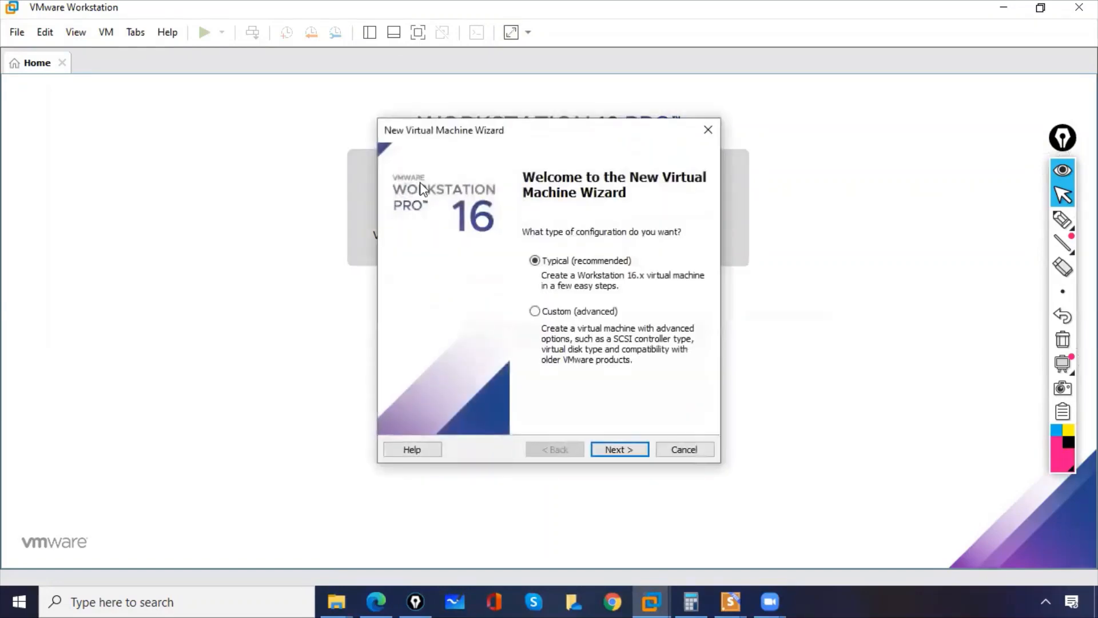
left_click(1063, 220)
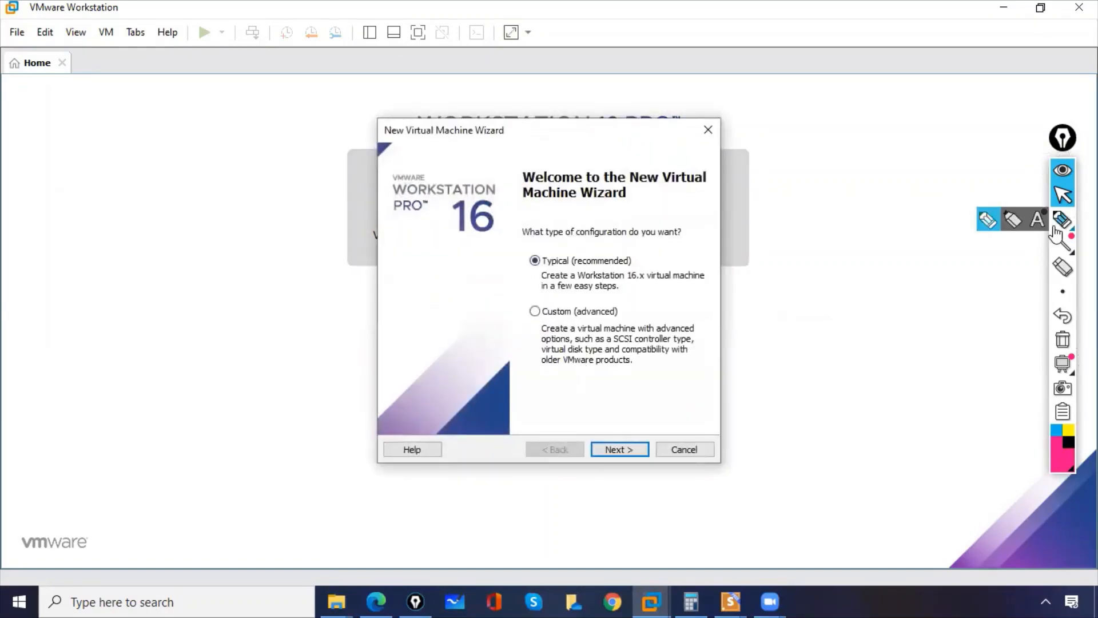
left_click_drag(548, 245, 543, 289)
left_click(1065, 343)
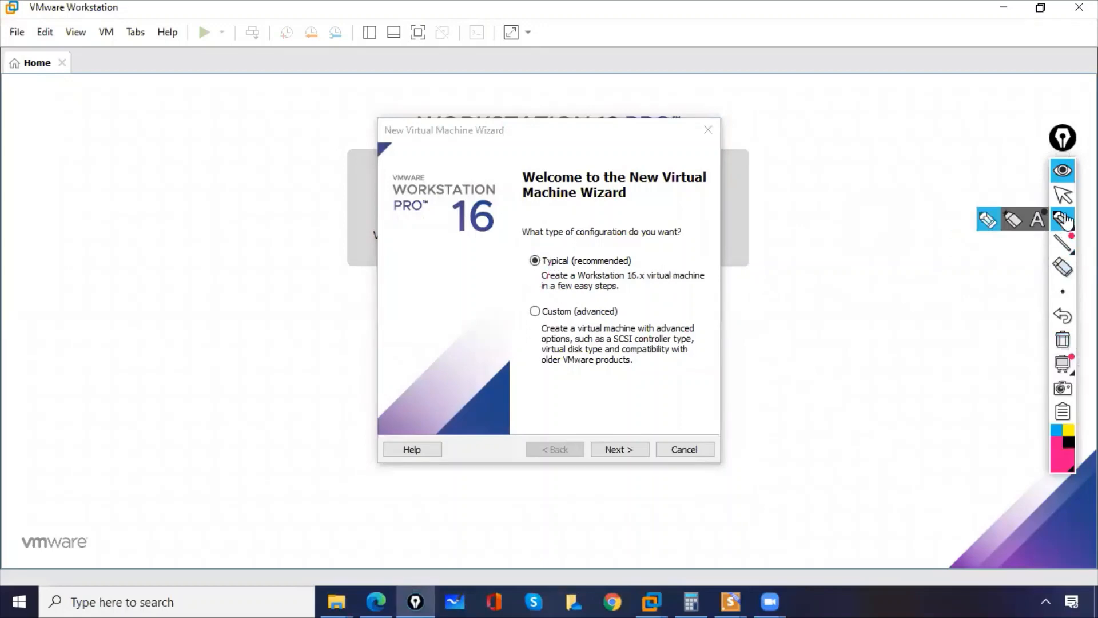
left_click(1063, 194)
left_click(675, 284)
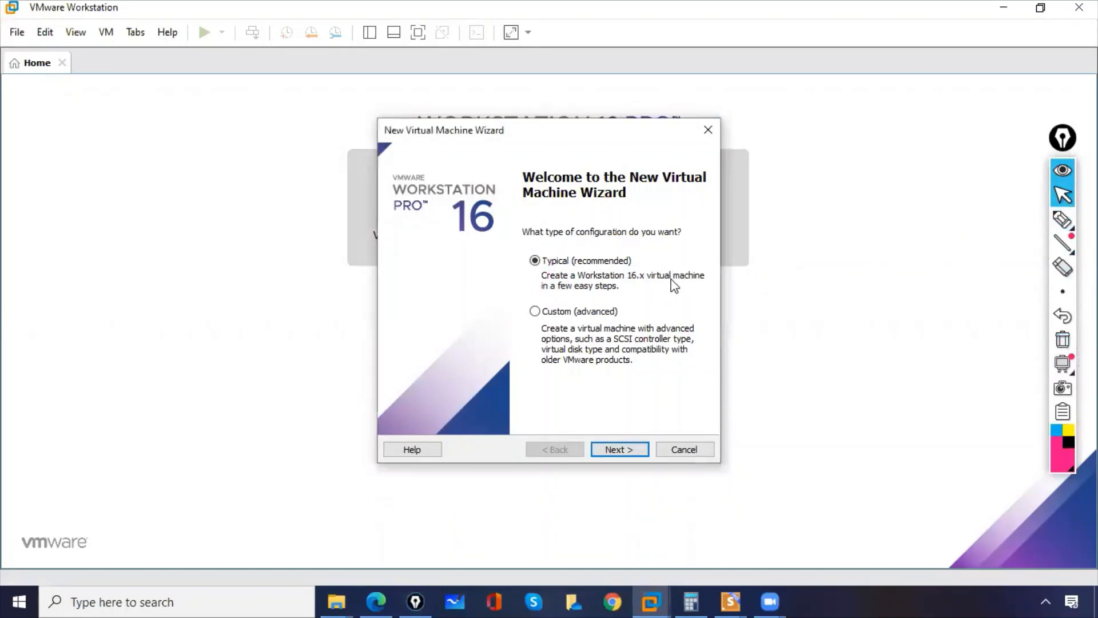
left_click(615, 453)
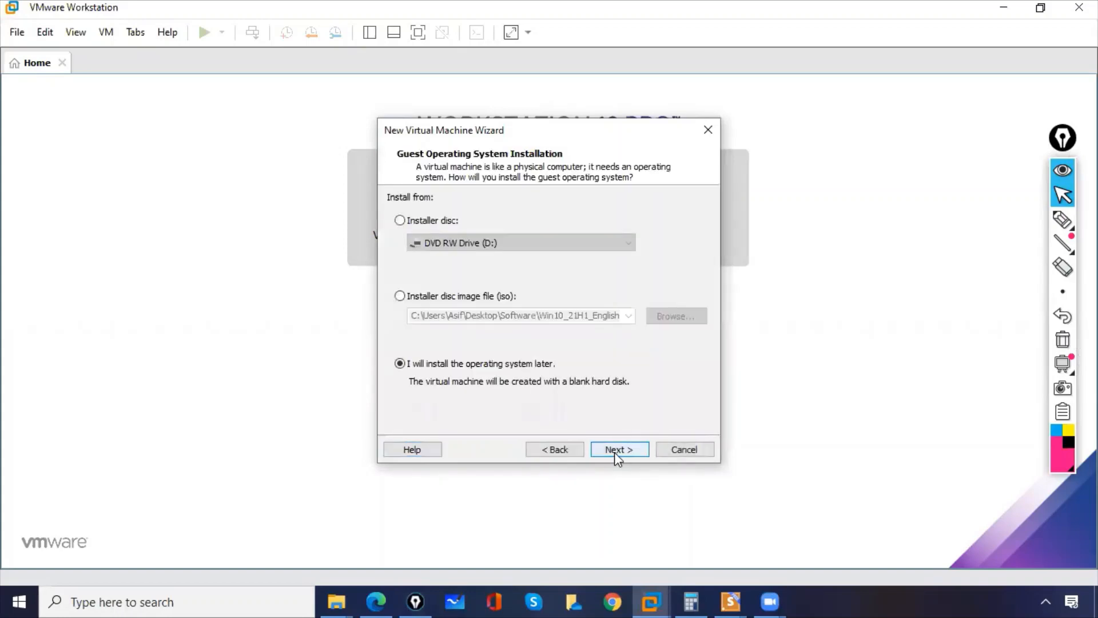
Circle the three operating system installation options with the annotation pen, and clear the markings.
left_click(1063, 222)
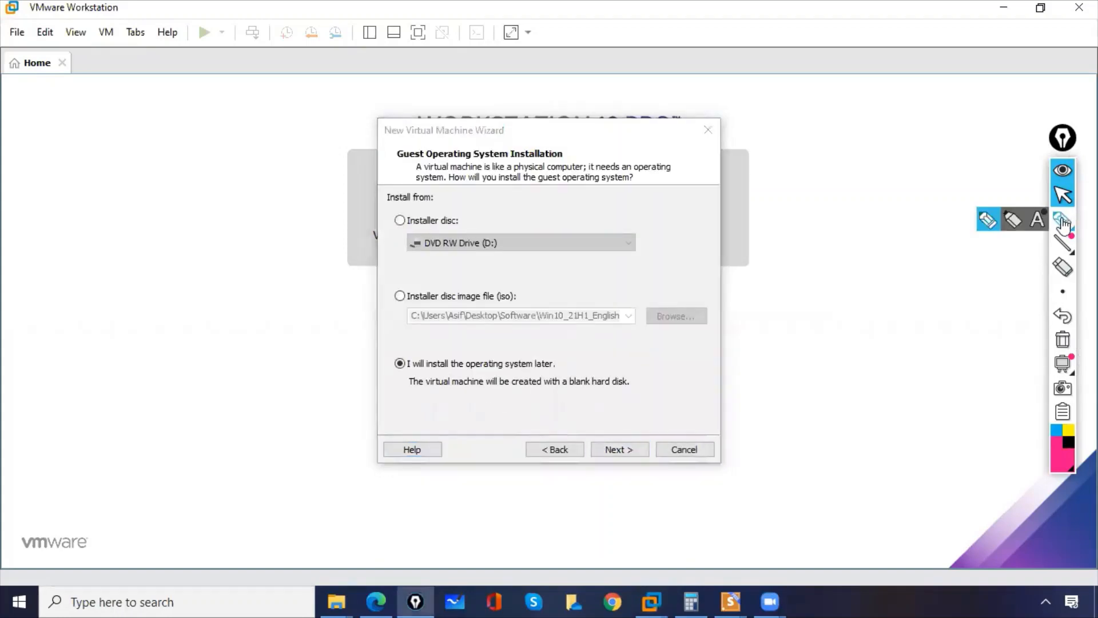
left_click(1062, 222)
mouse_move(407, 201)
left_mouse_down()
mouse_move(399, 229)
mouse_move(413, 210)
left_mouse_up()
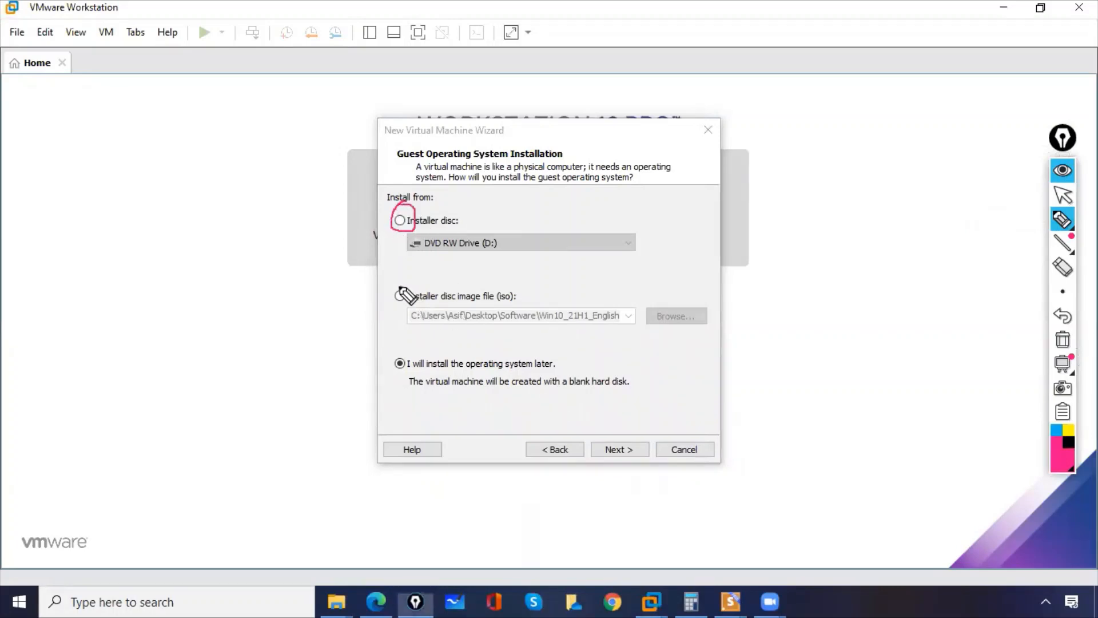
mouse_move(400, 288)
left_mouse_down()
mouse_move(394, 306)
mouse_move(413, 289)
left_mouse_up()
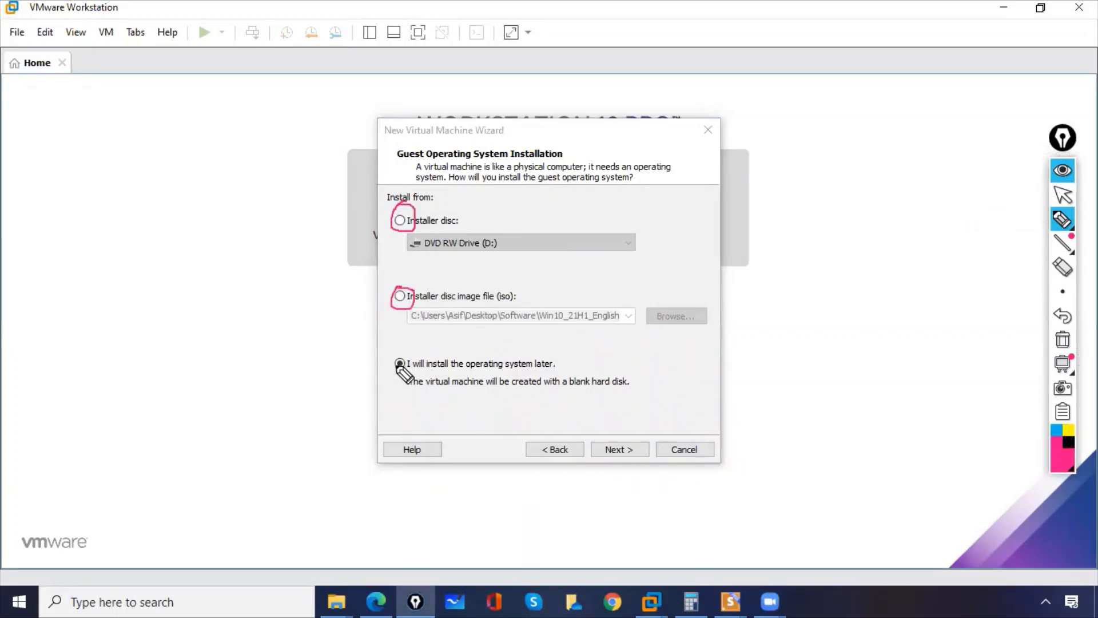
mouse_move(398, 365)
left_mouse_down()
mouse_move(409, 363)
mouse_move(399, 348)
left_mouse_up()
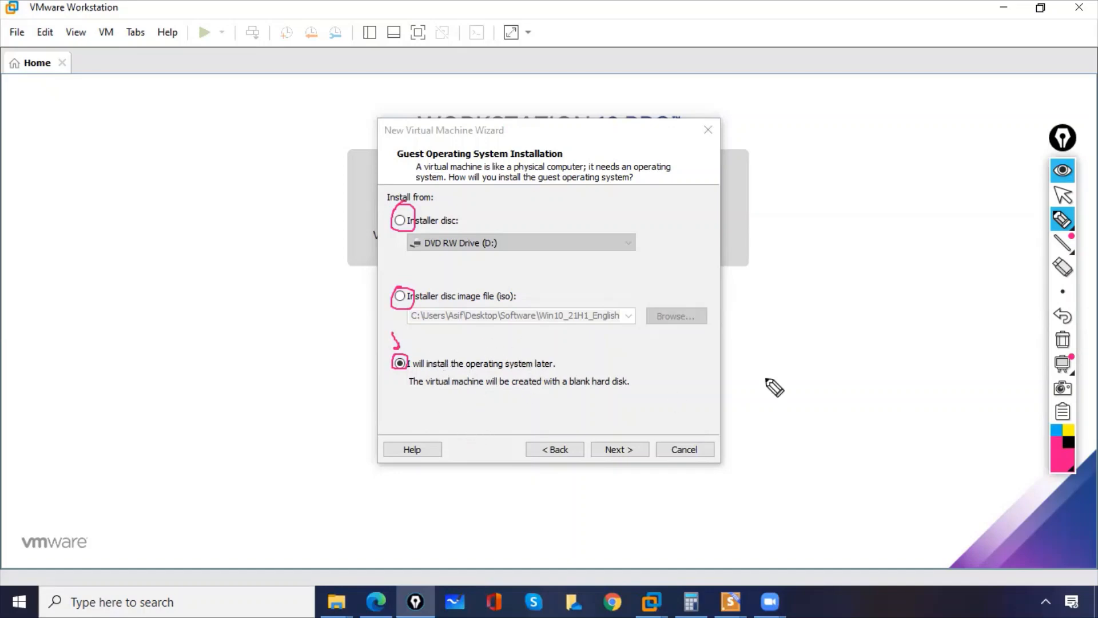
left_click(1063, 339)
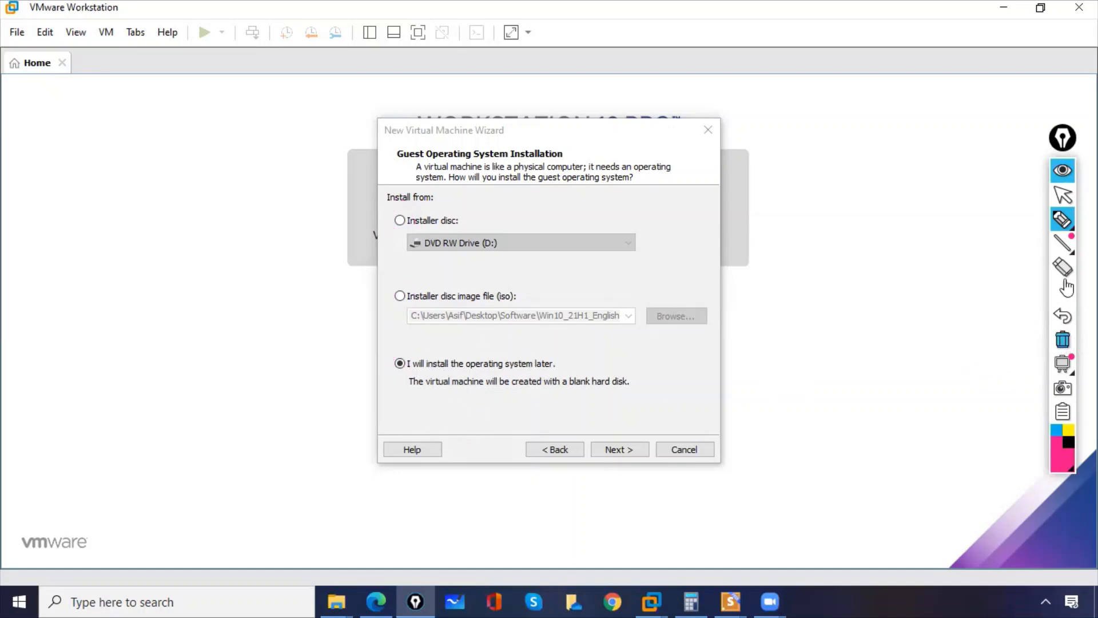
left_click(1064, 197)
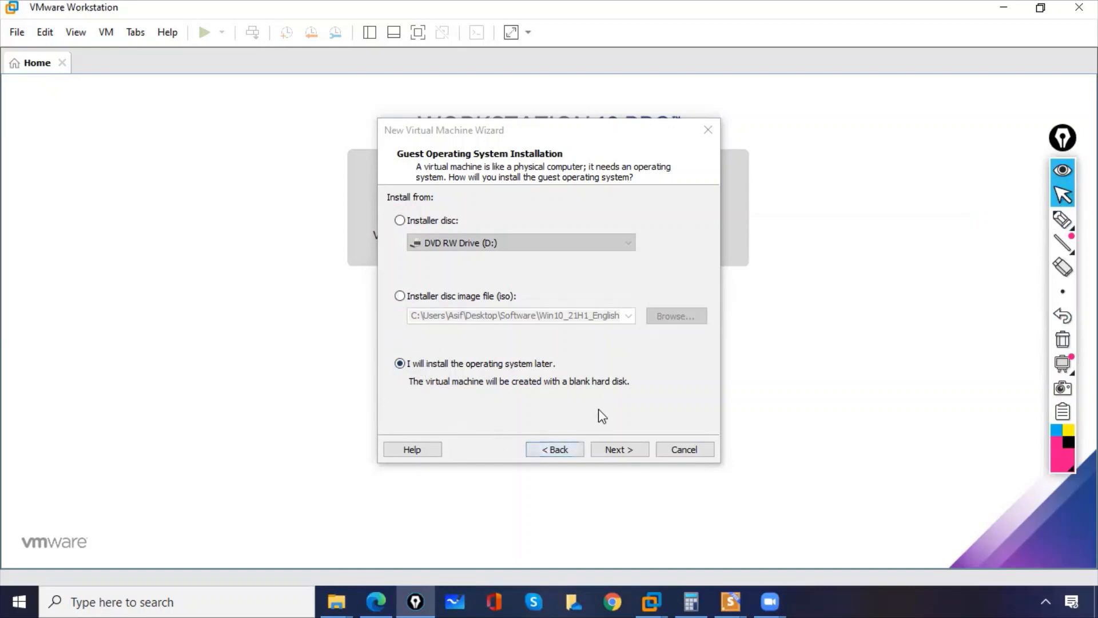
Accept the "I will install the operating system later" option and open the list of guest Windows versions.
left_click(619, 450)
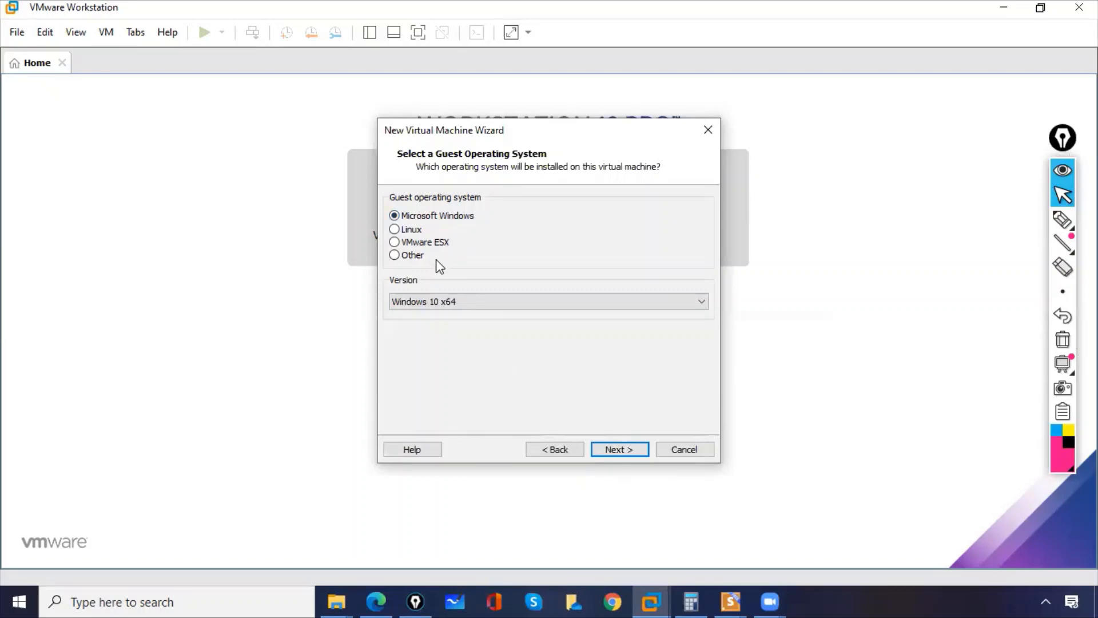
left_click(420, 307)
Handwrite and circle 2022 beside the wizard, mark the VMware Workstation title, and clear the annotations.
left_click(1063, 219)
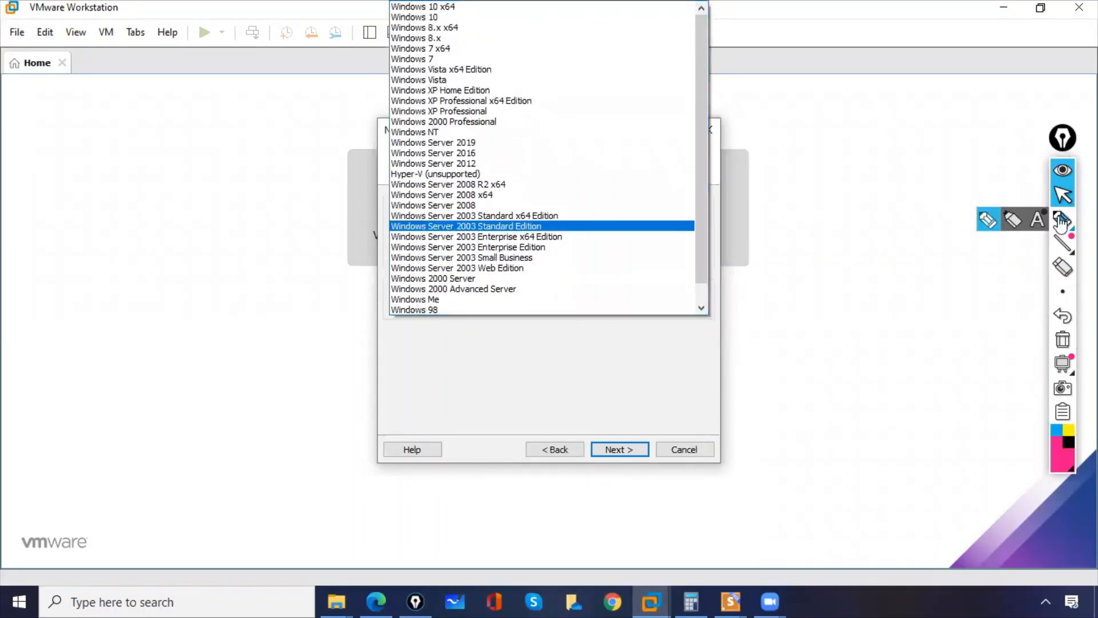
mouse_move(145, 243)
left_mouse_down()
mouse_move(166, 258)
mouse_move(220, 212)
left_mouse_up()
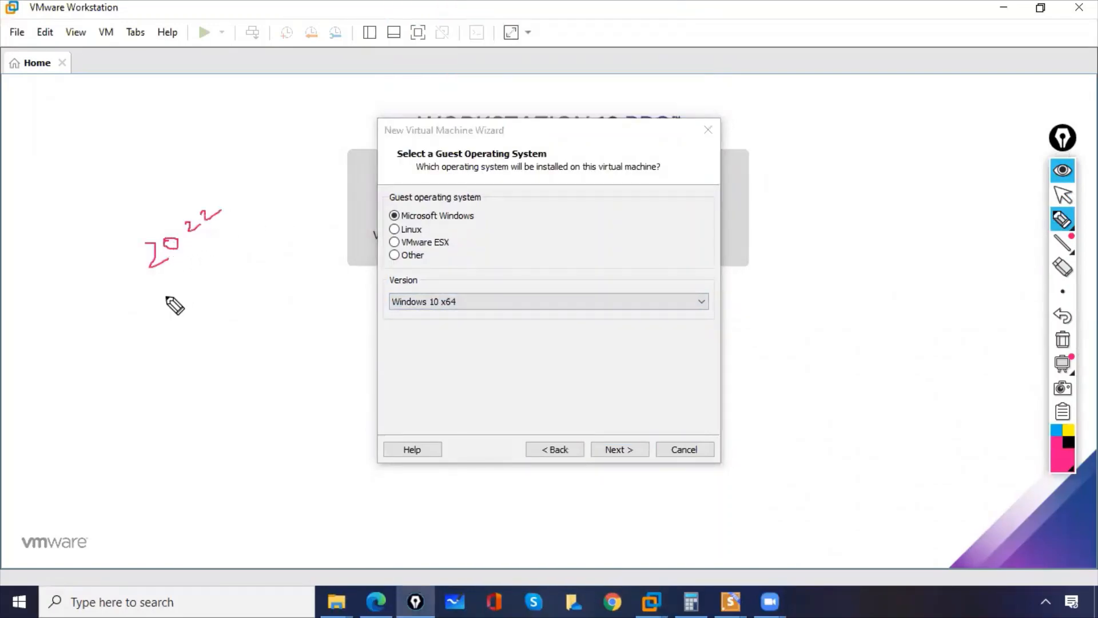
left_click_drag(219, 255, 165, 296)
left_click_drag(160, 189, 144, 175)
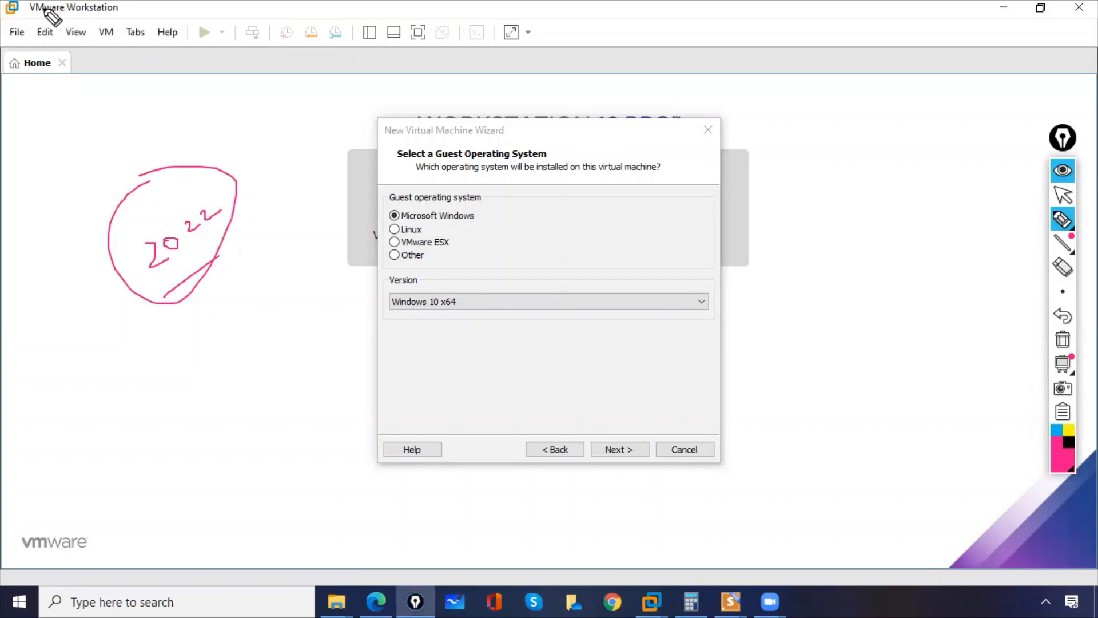
mouse_move(29, 3)
left_mouse_down()
mouse_move(91, 22)
mouse_move(20, 11)
mouse_move(55, 54)
mouse_move(65, 24)
left_mouse_up()
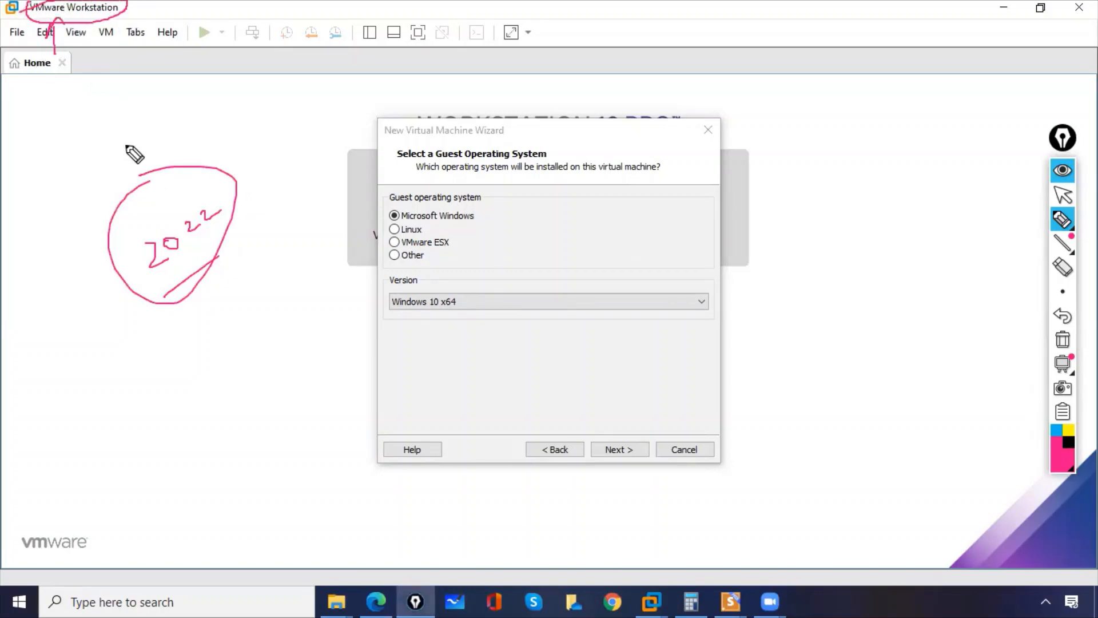
left_click(1063, 339)
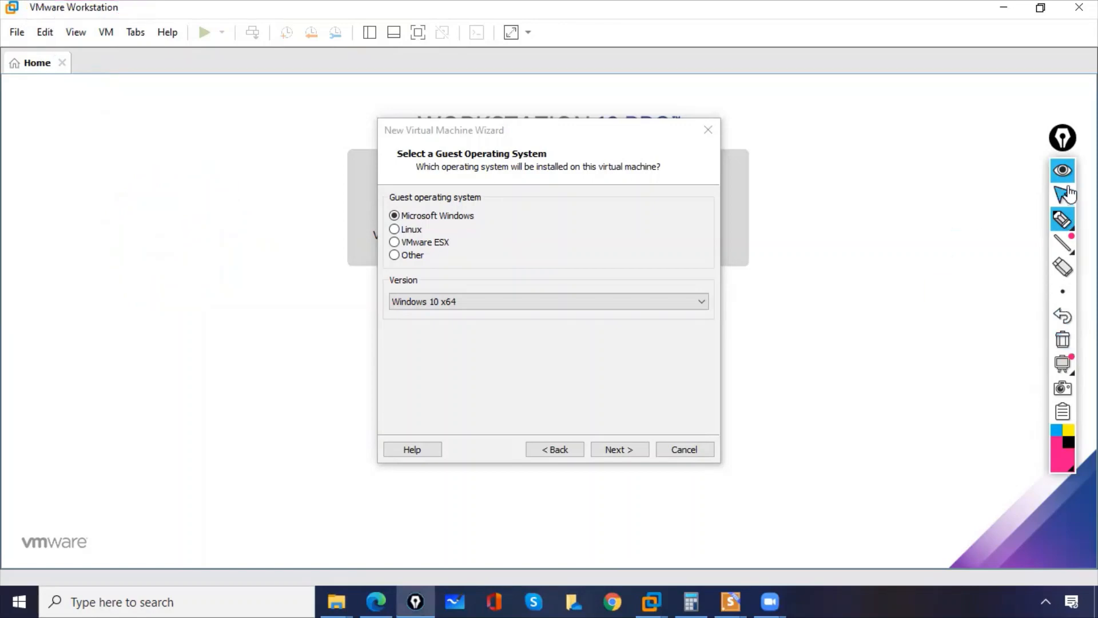
left_click(1063, 194)
Set the guest operating system version to Windows Server 2019 and continue to the virtual machine naming page.
left_click(473, 296)
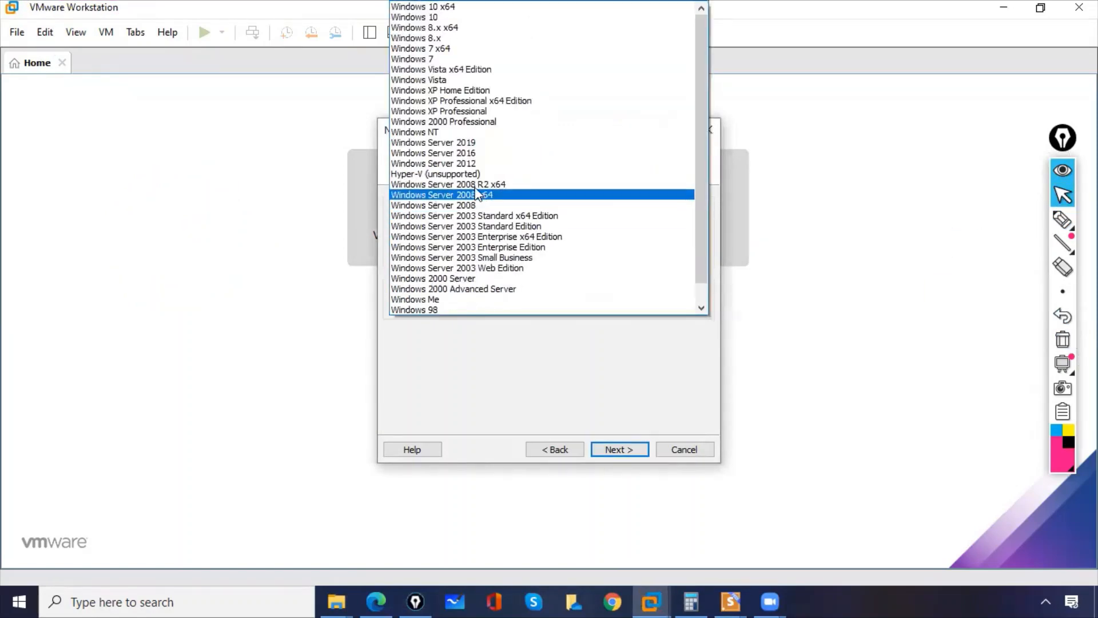
mouse_move(703, 233)
left_mouse_down()
mouse_move(707, 263)
mouse_move(708, 237)
left_mouse_up()
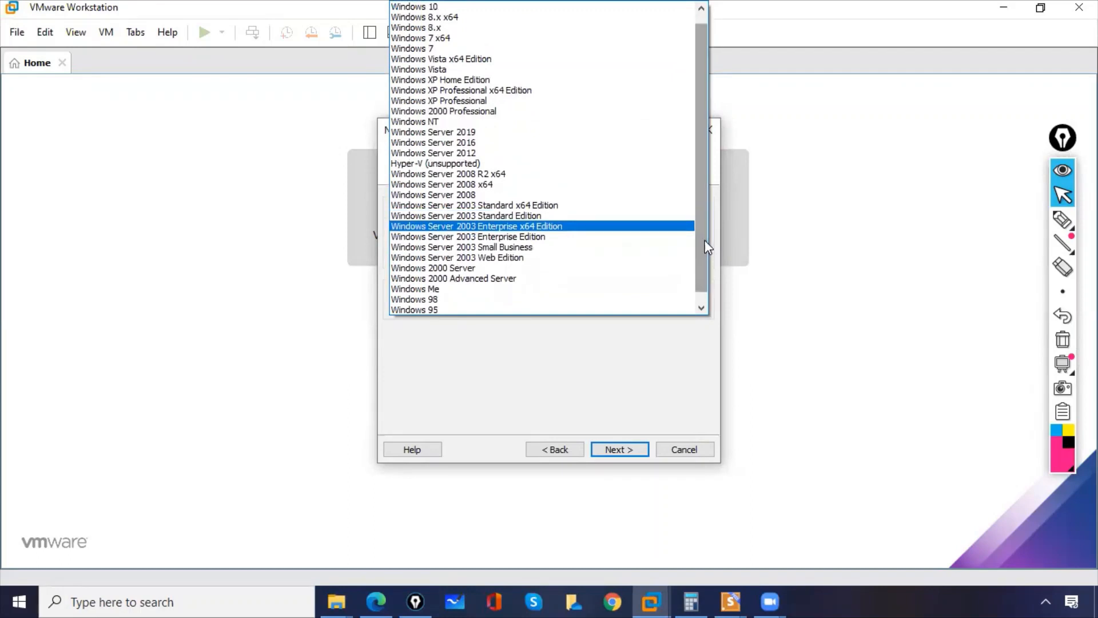
left_click(448, 132)
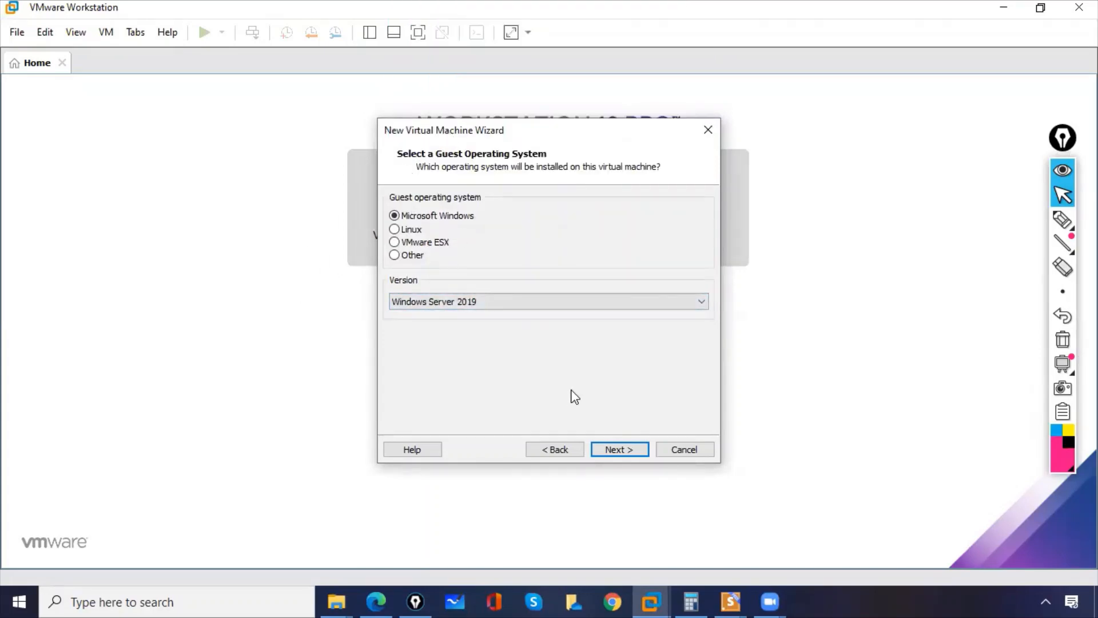
left_click(626, 451)
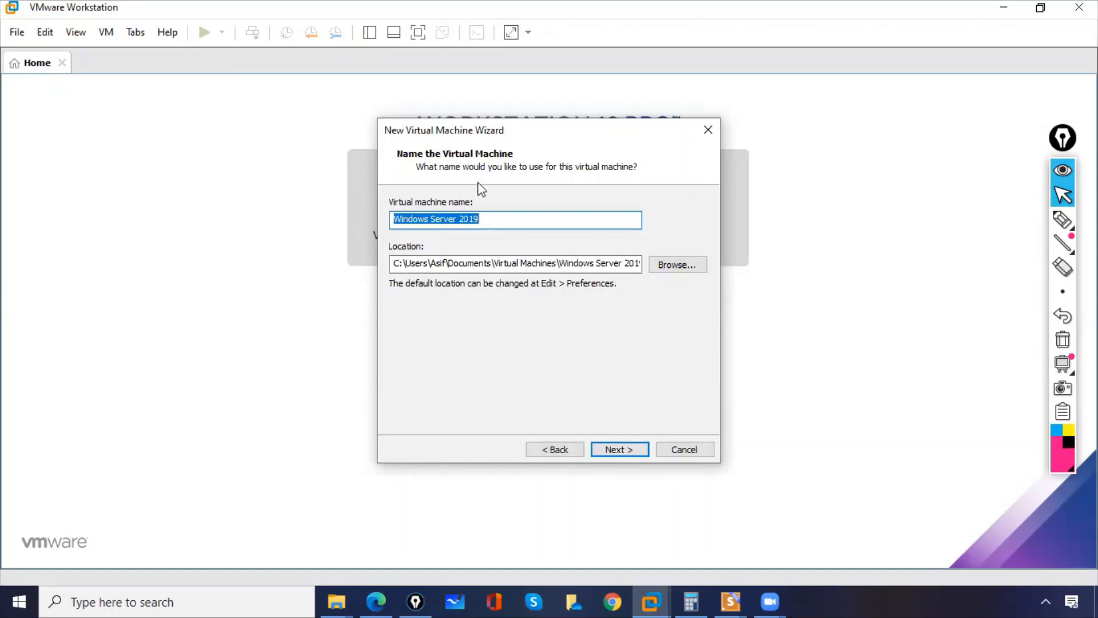
Browse for the virtual machine location and create a folder named "1 MCSE 7PM BATCH" on Local Disk (C:).
left_click(673, 266)
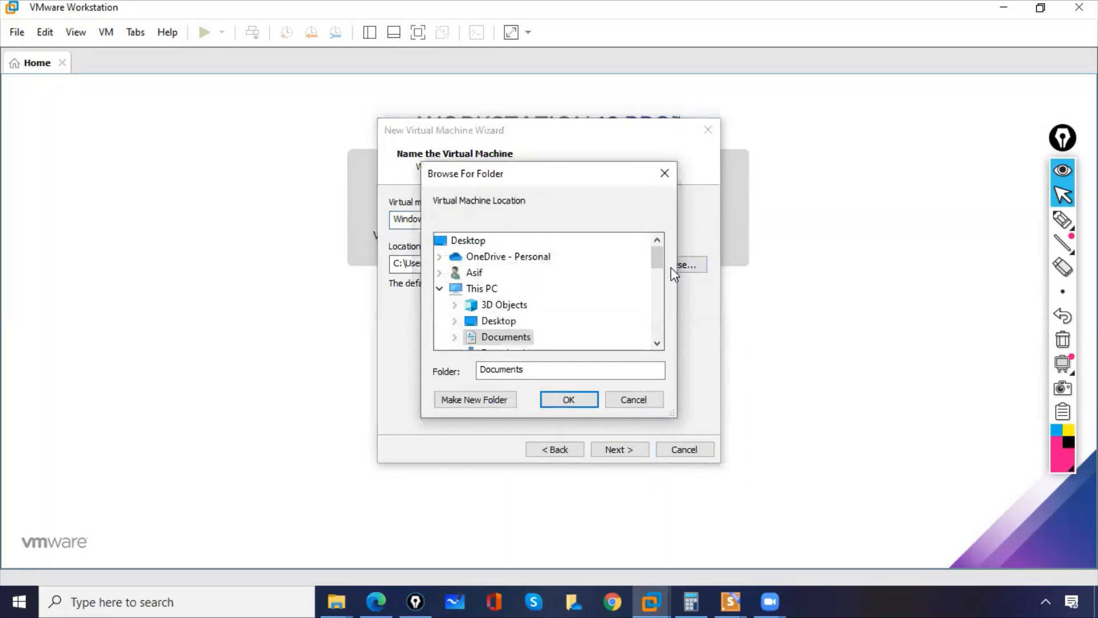
left_click_drag(658, 254, 658, 278)
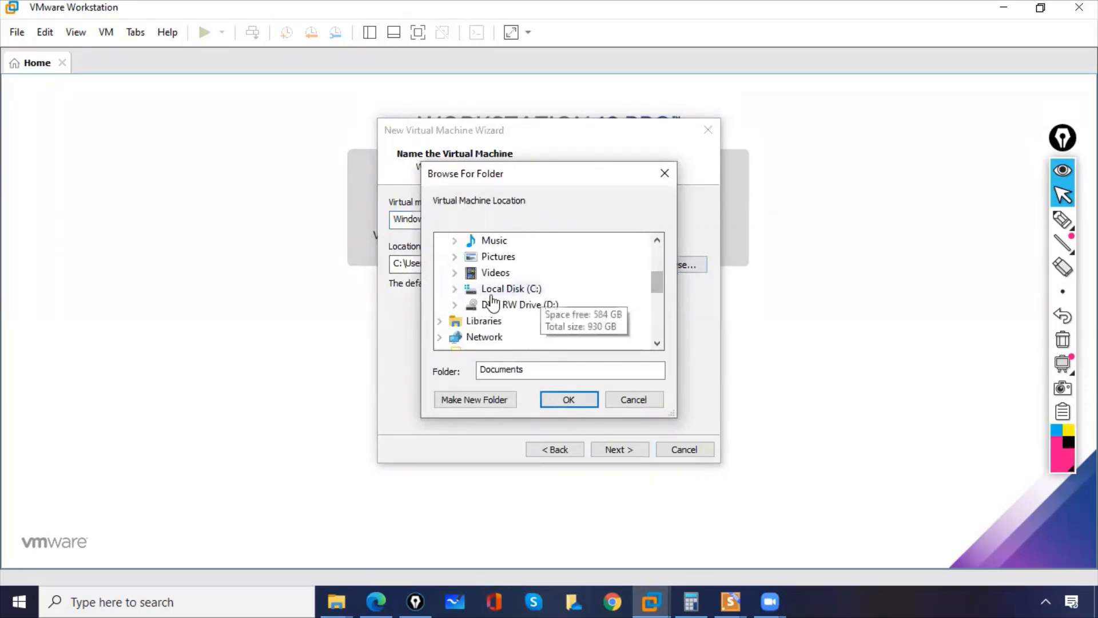
left_click(455, 289)
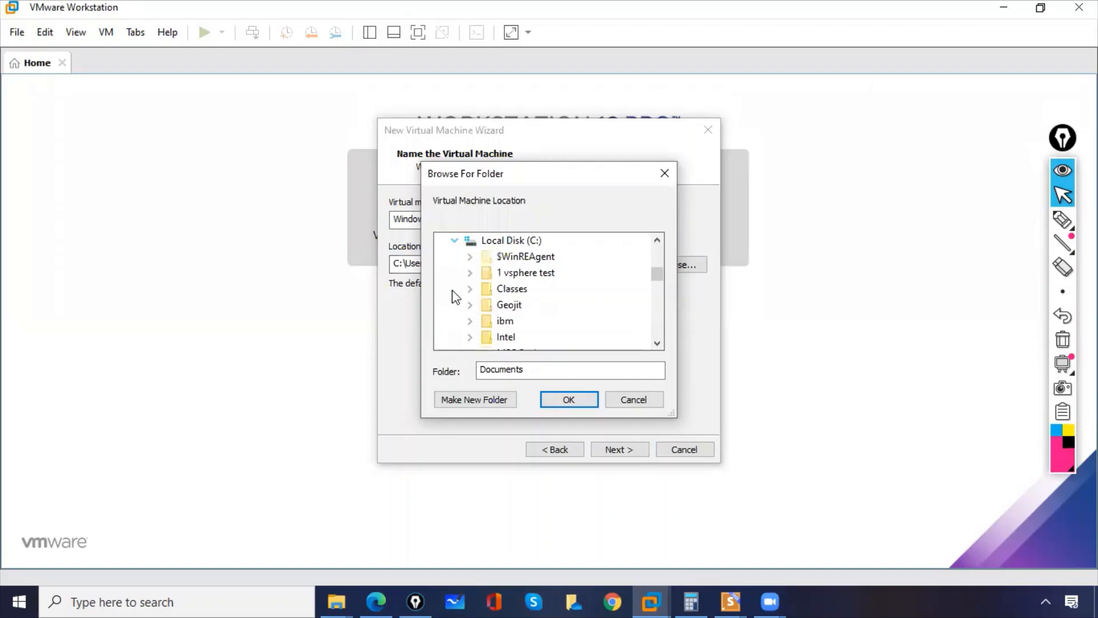
left_click(522, 242)
left_click(499, 401)
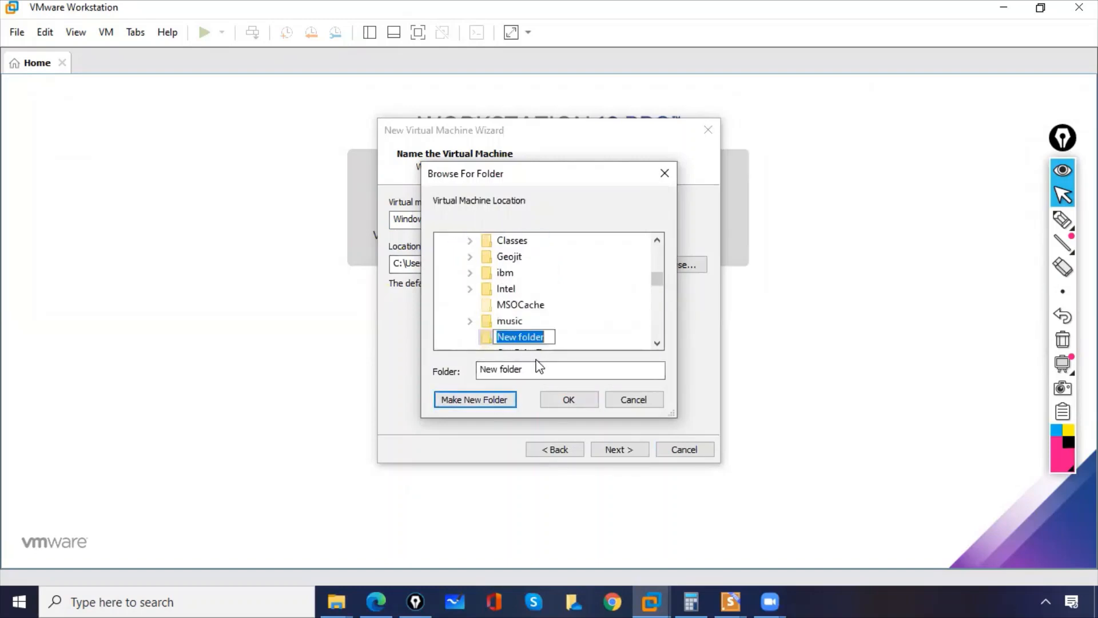
type("MCSE")
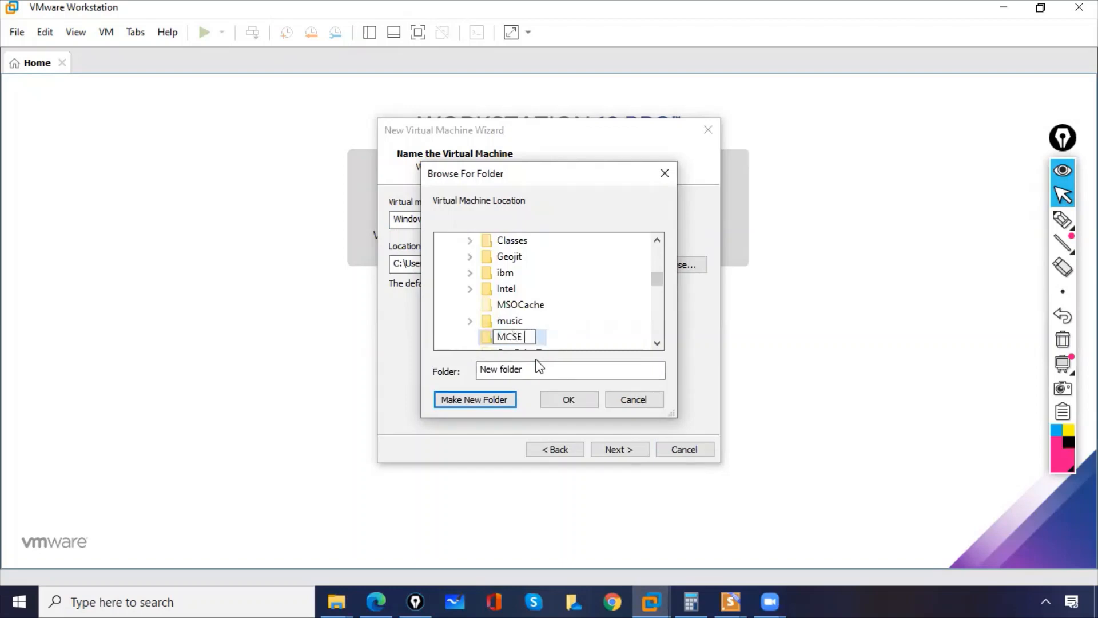
type(" 7PM BATCH")
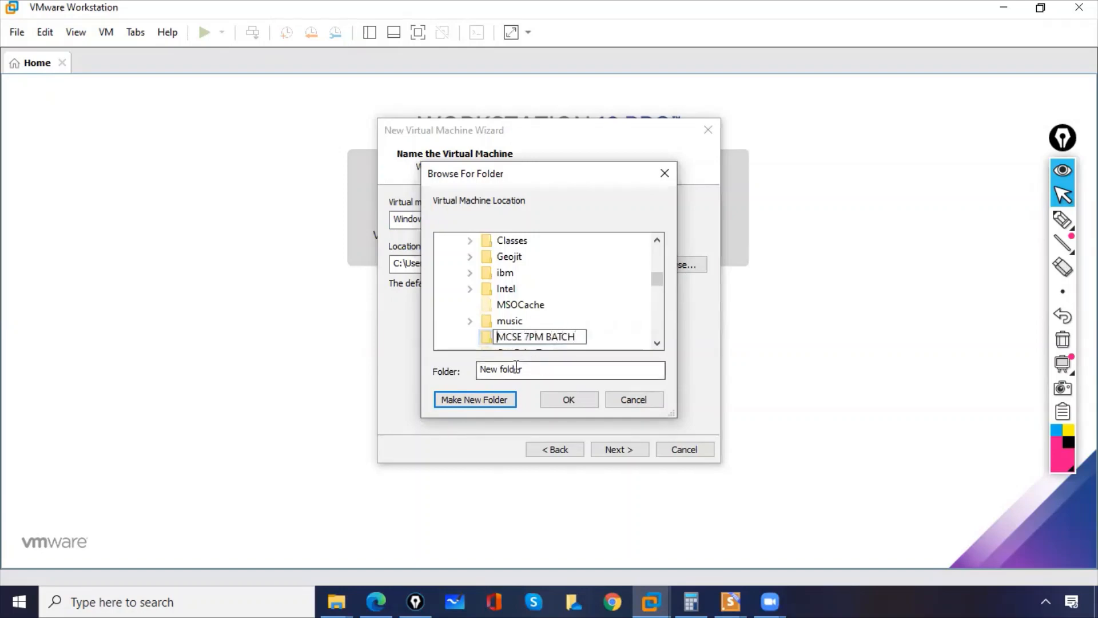
type("1")
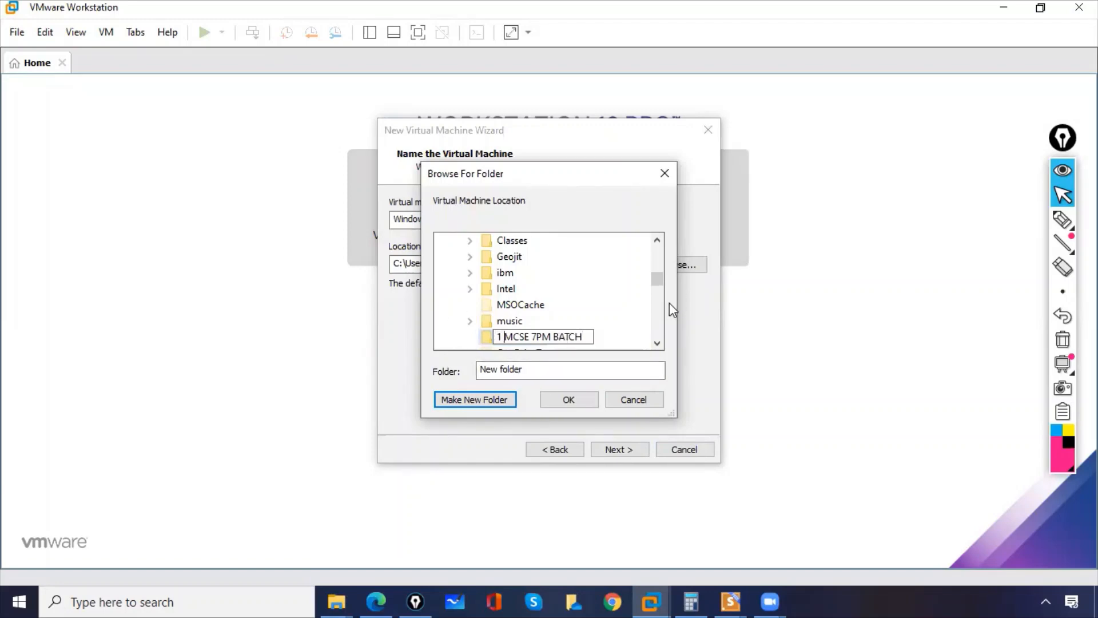
key("Return")
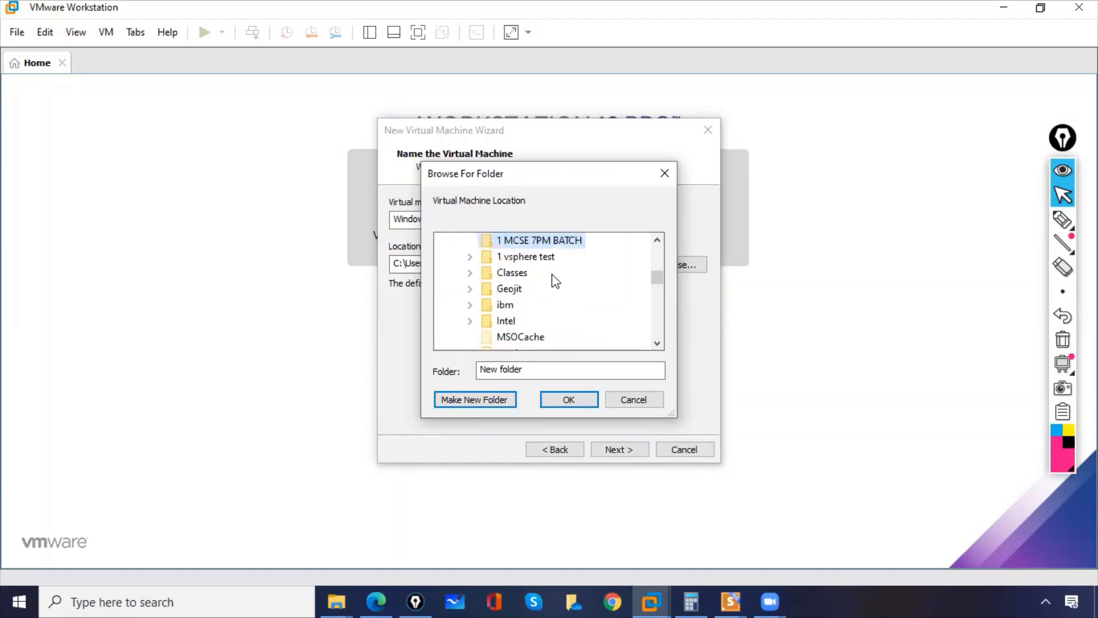
Create a subfolder named "Server-01" inside the "1 MCSE 7PM BATCH" folder.
left_click(535, 369)
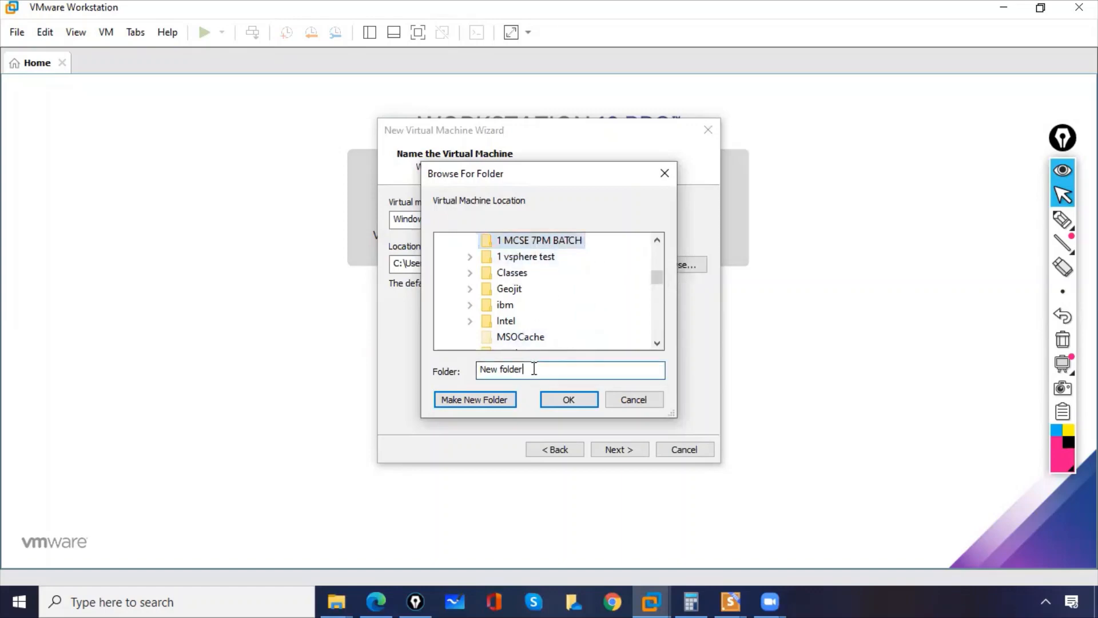
left_click(495, 401)
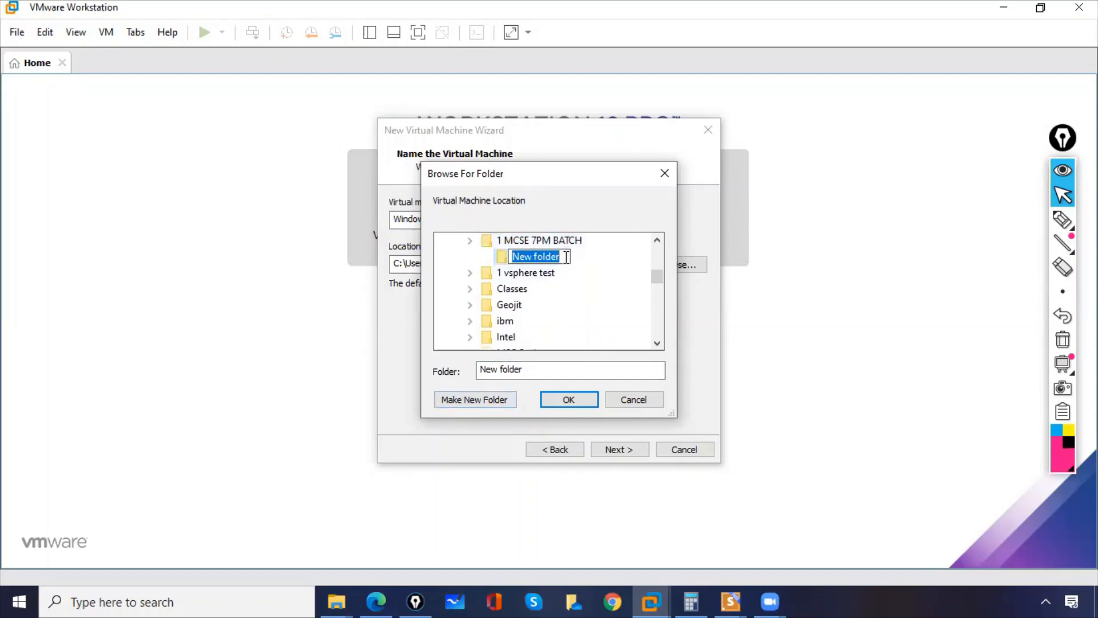
type("sER")
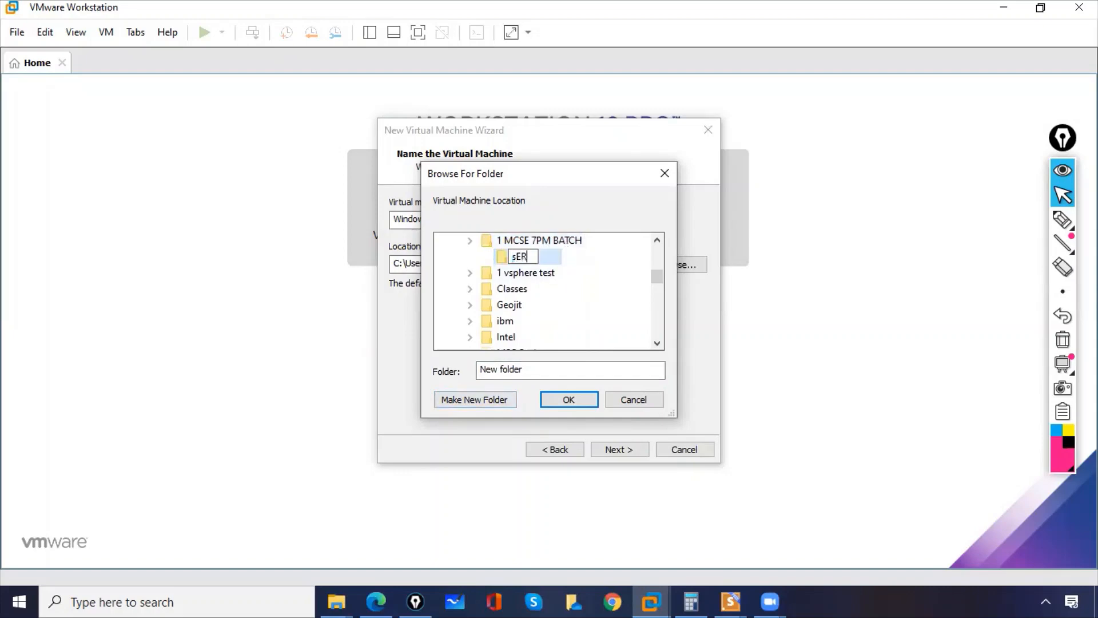
type("ver-01")
key("Return")
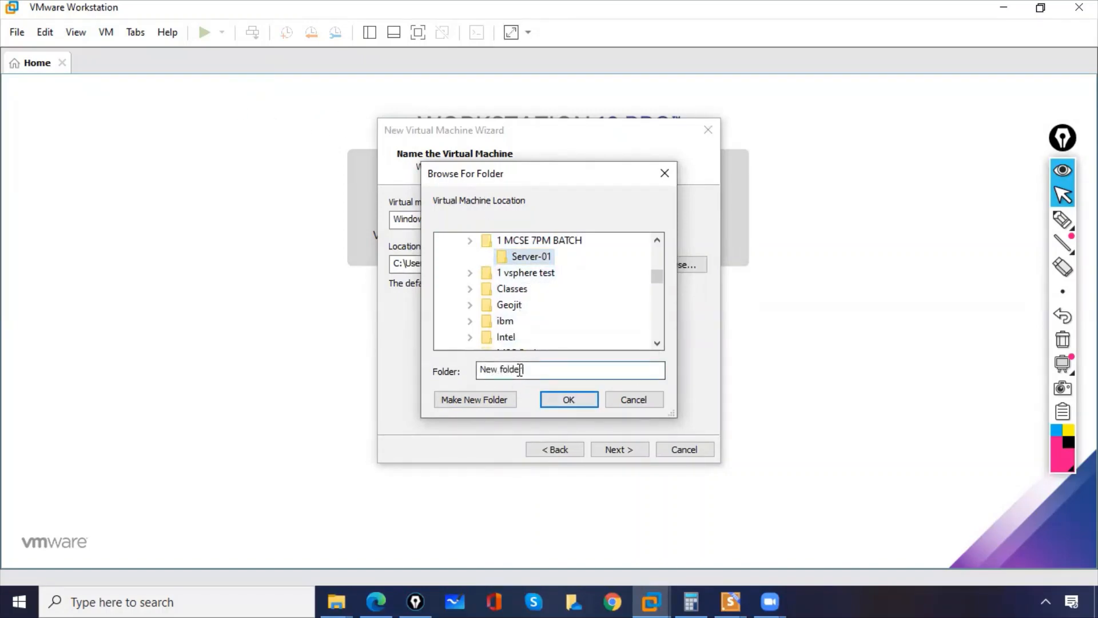
Select the Server-01 folder inside "1 MCSE 7PM BATCH" as the virtual machine location and confirm the choice.
left_click_drag(524, 369, 479, 369)
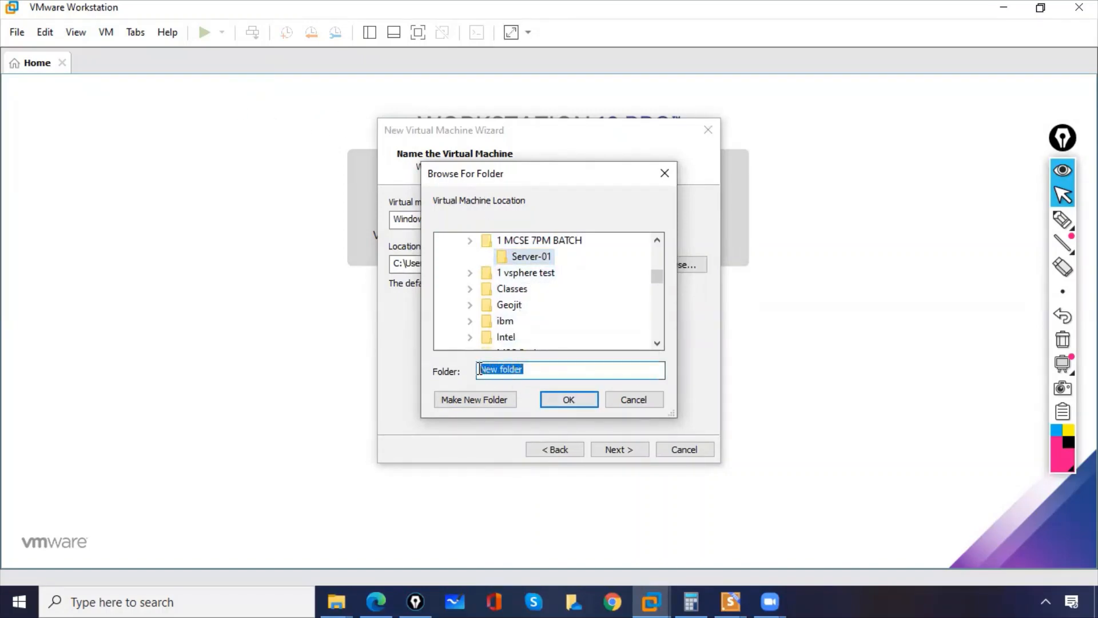
left_click(519, 271)
left_click(526, 256)
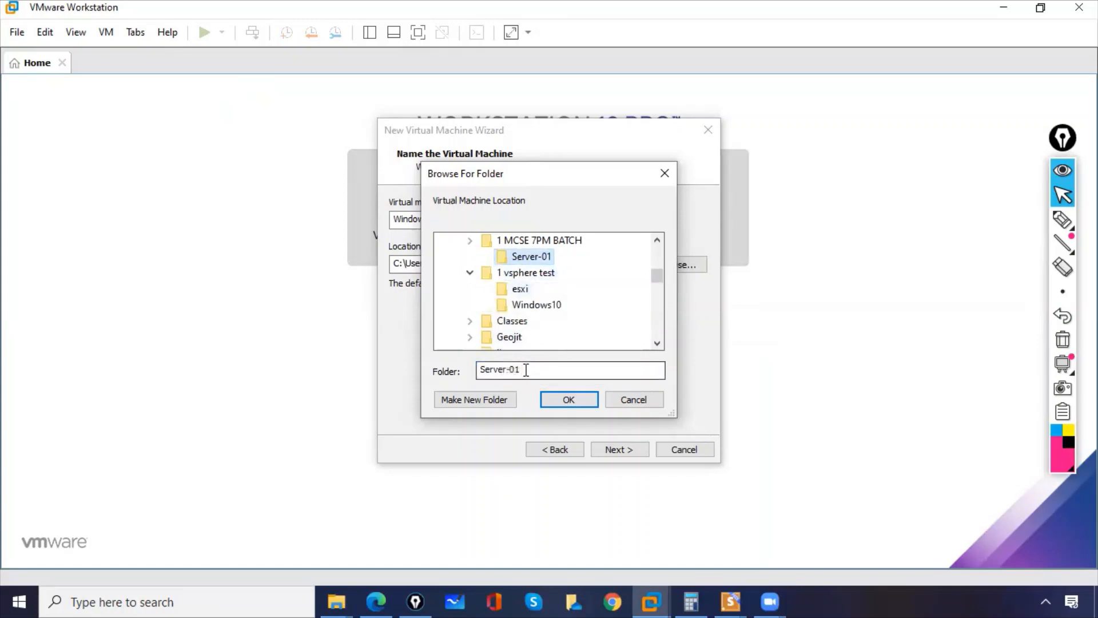
left_click_drag(521, 368, 478, 368)
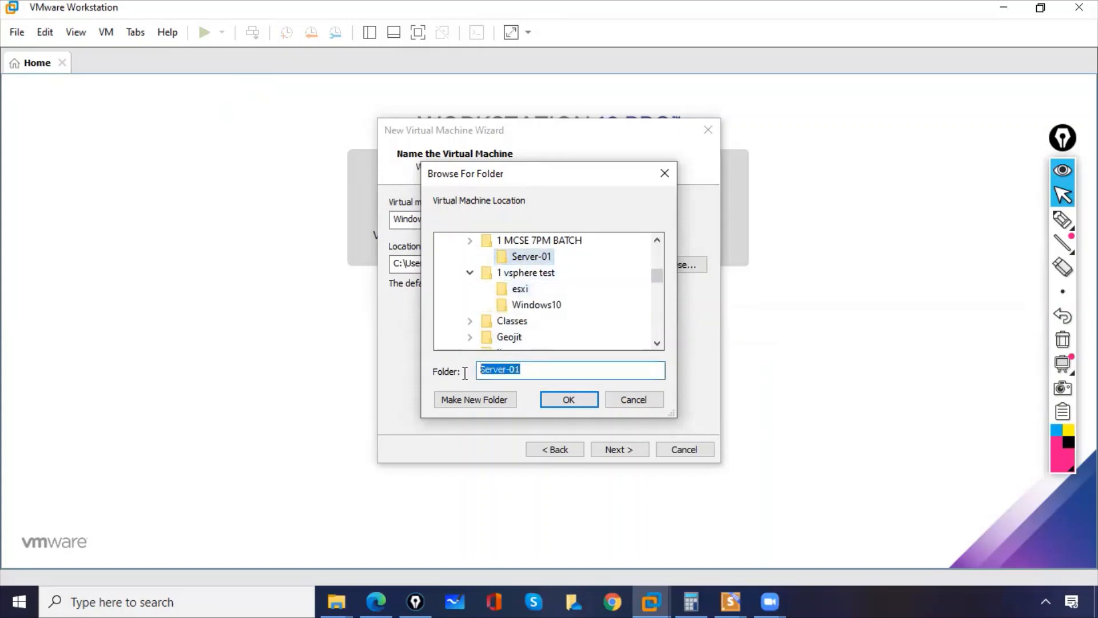
left_click(580, 404)
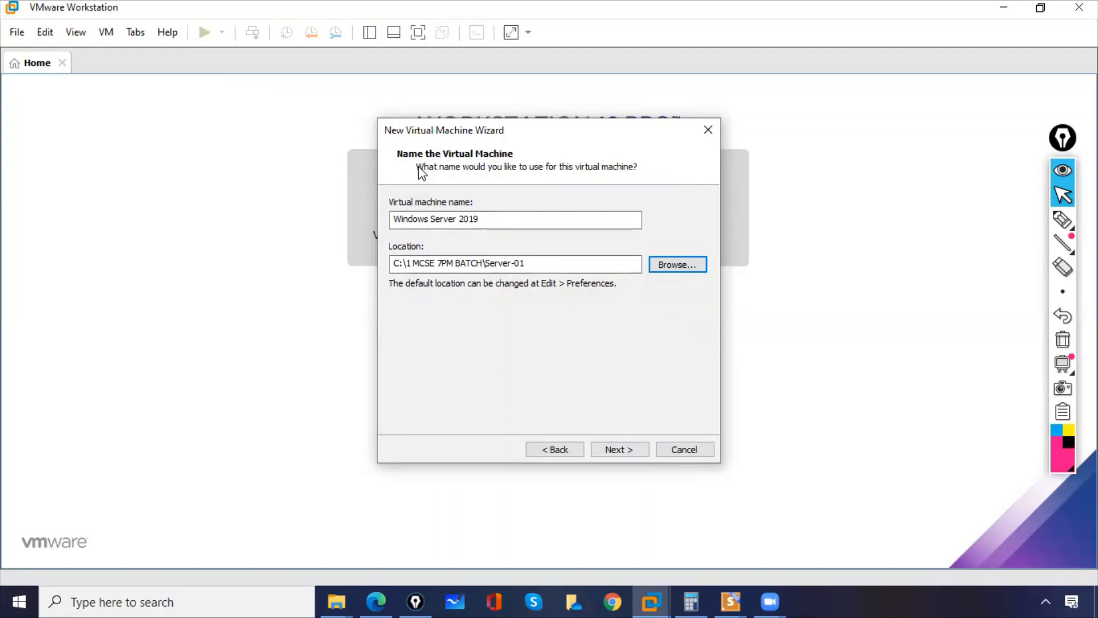
Name the virtual machine Server-01 and set its maximum disk size to 100 GB, continuing to the settings summary.
left_click_drag(489, 217, 324, 217)
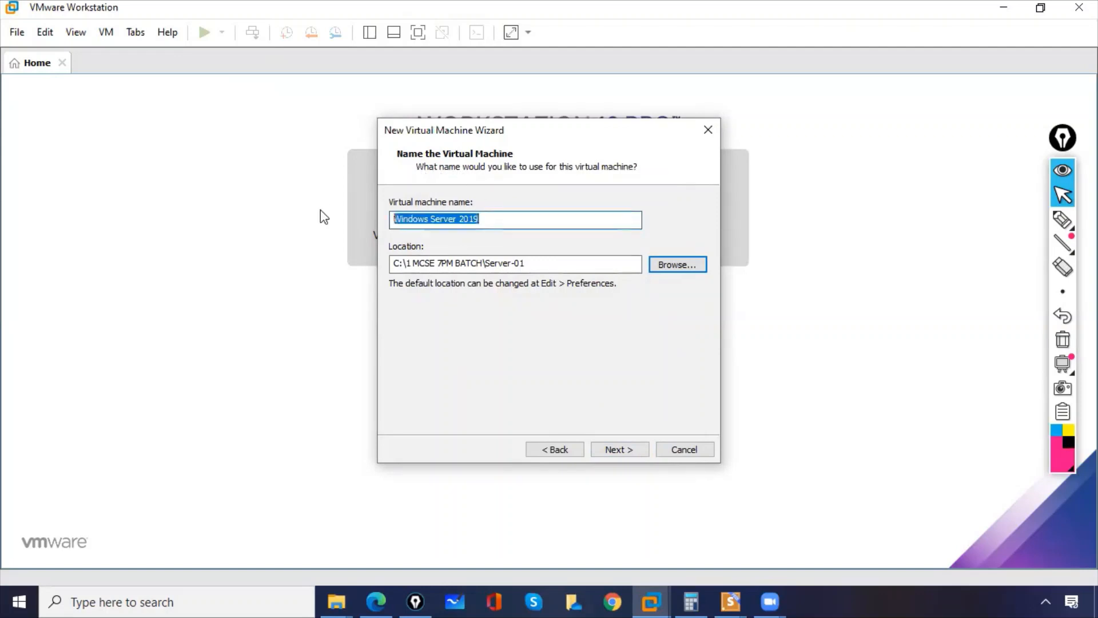
key("BackSpace")
type("Server-01")
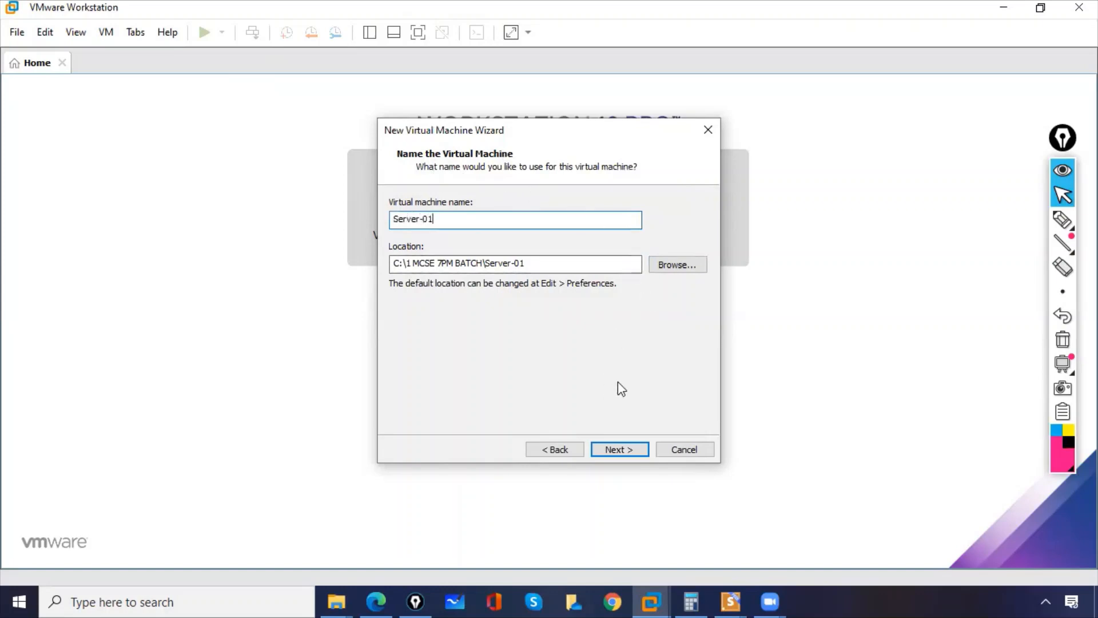
left_click(624, 449)
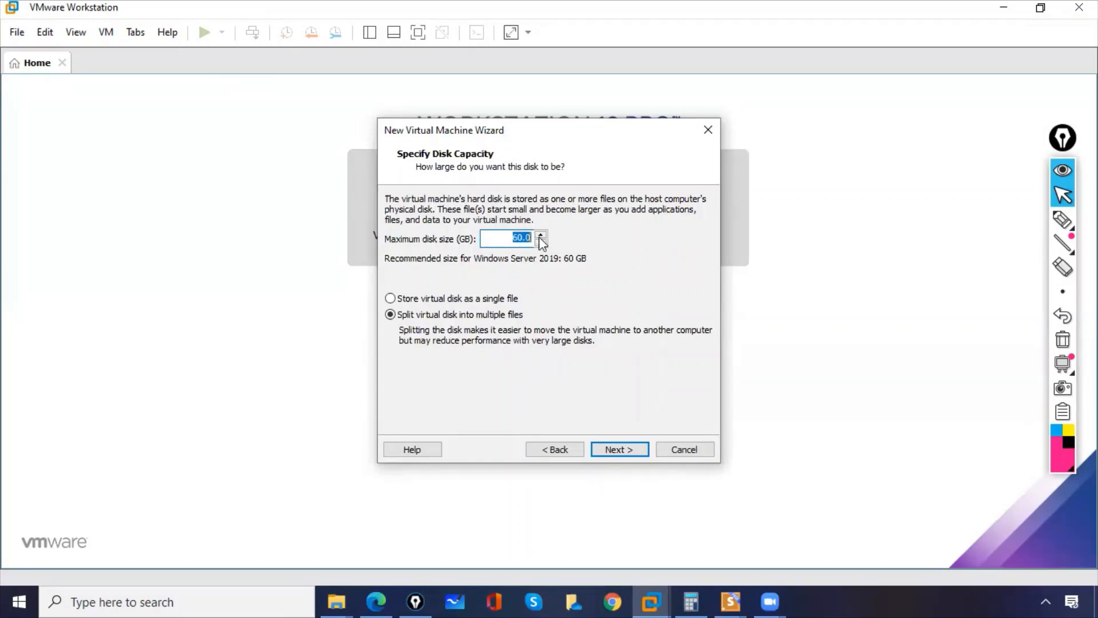
type("100")
left_click(619, 449)
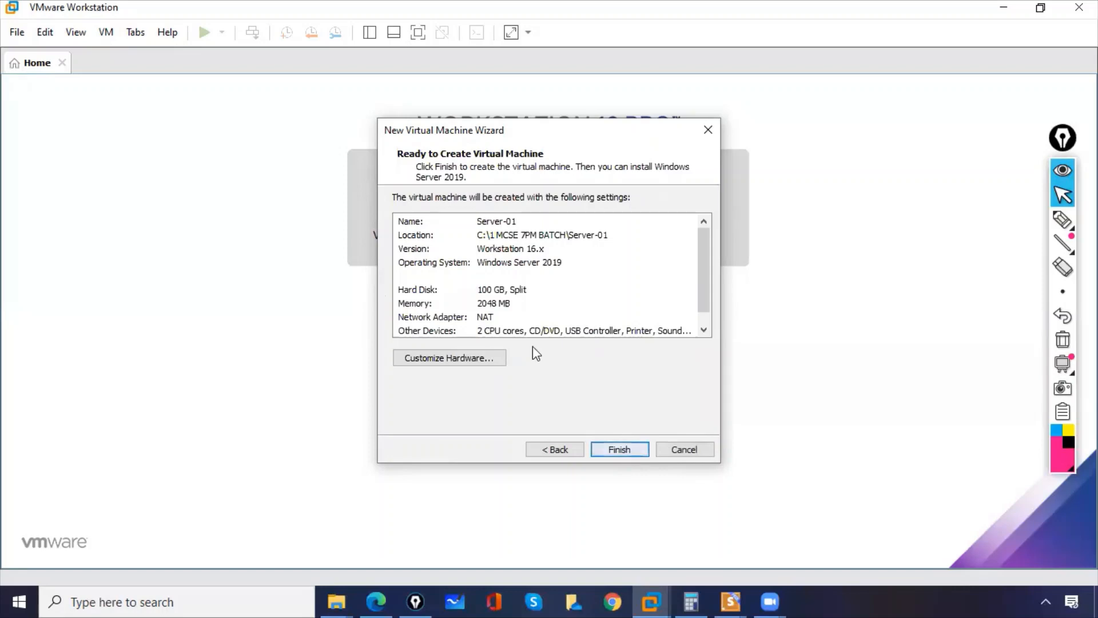
Annotate the settings summary with pen marks at the name, location, version and operating system entries.
left_click(1063, 219)
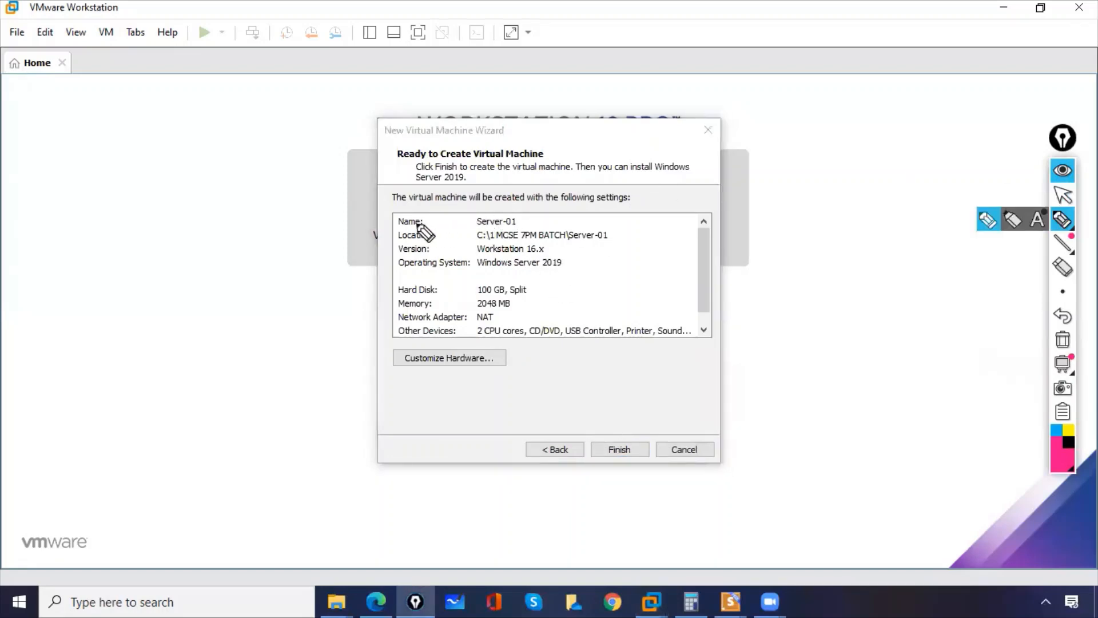
left_click_drag(382, 217, 411, 200)
left_click_drag(496, 225, 479, 225)
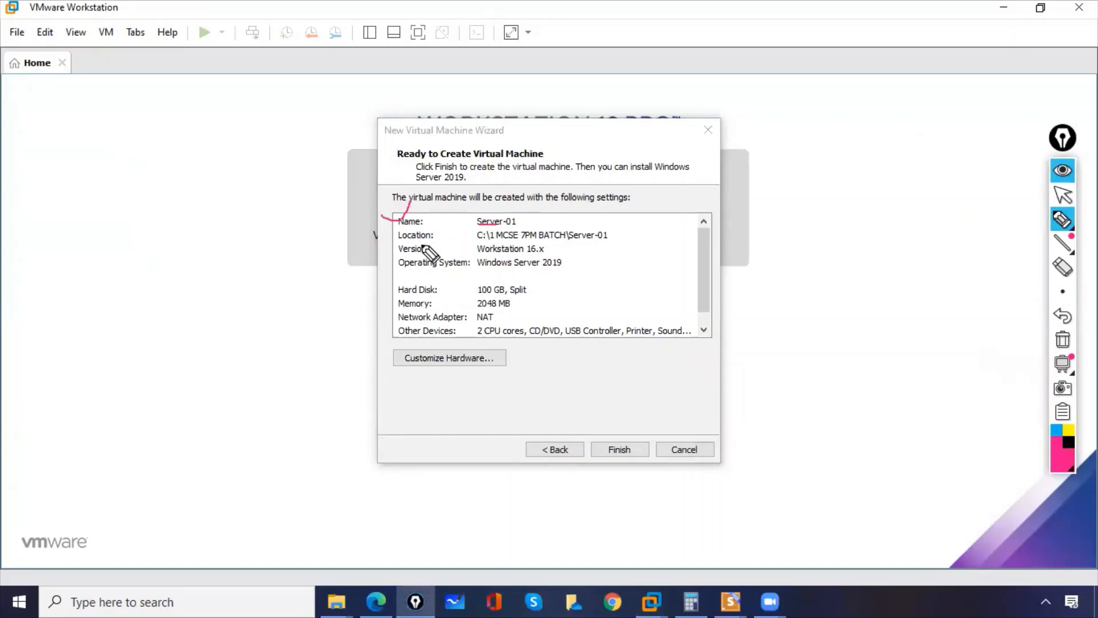
left_click_drag(384, 232, 404, 230)
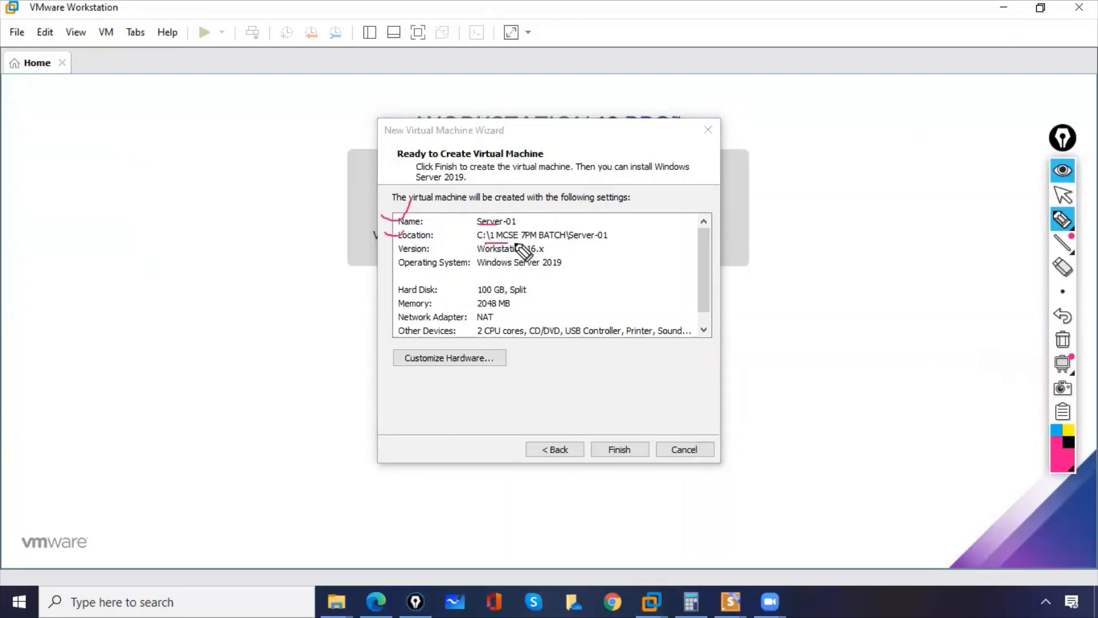
left_click_drag(485, 240, 611, 238)
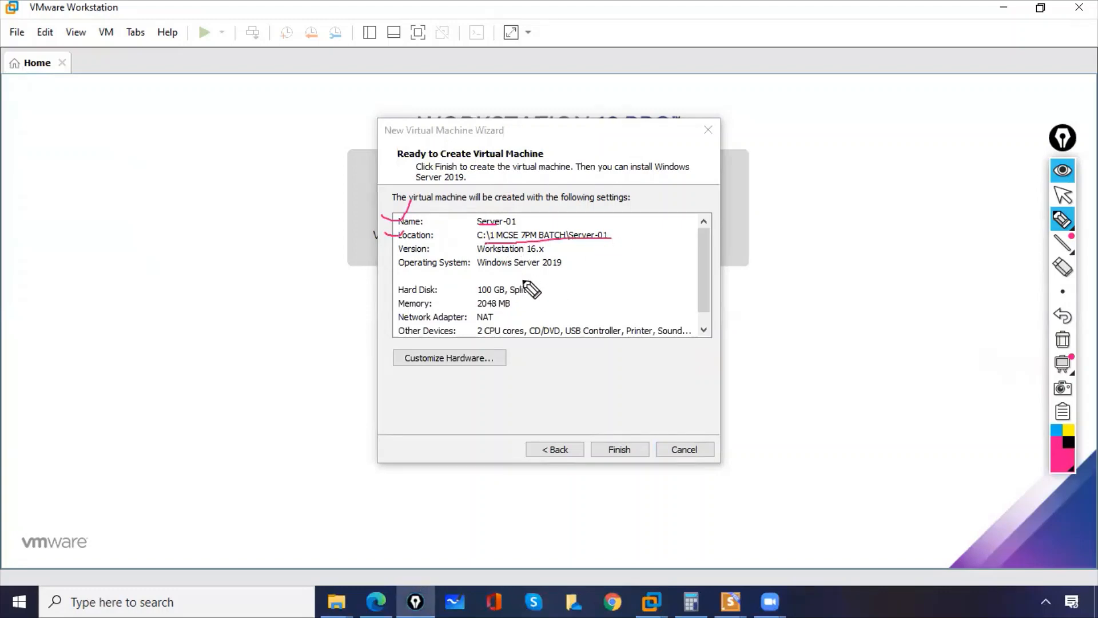
left_click_drag(402, 253, 428, 253)
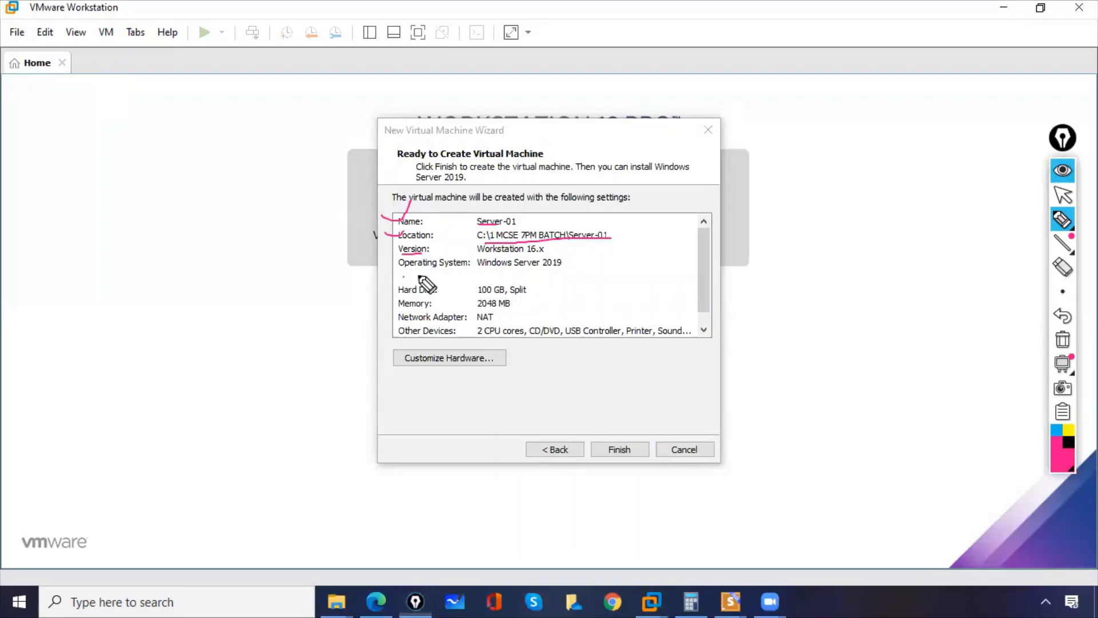
left_click_drag(403, 276, 435, 275)
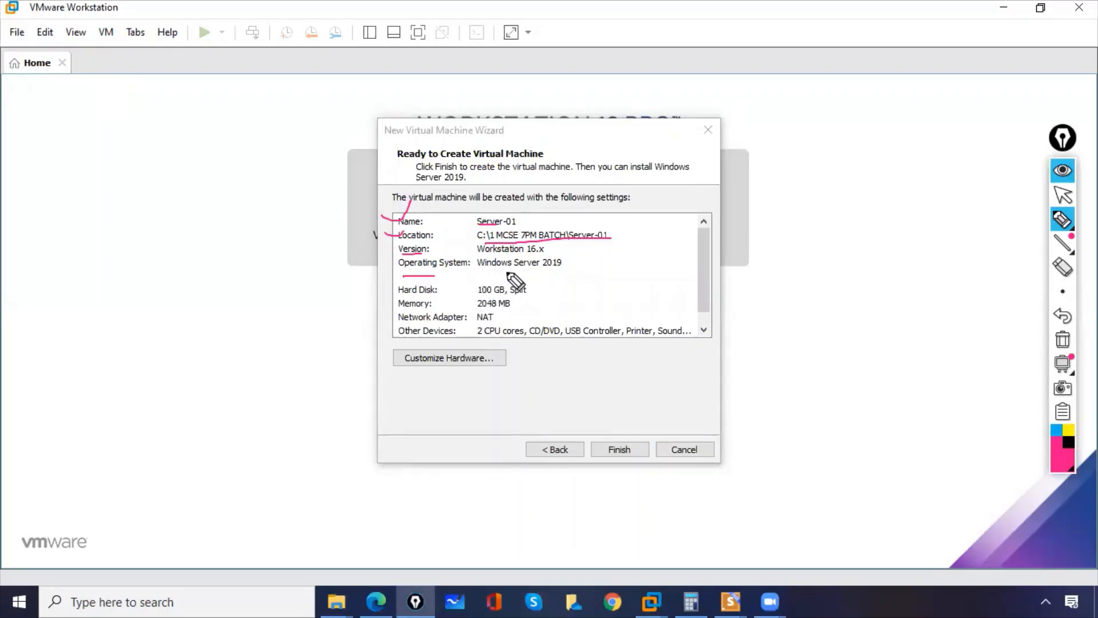
Circle 2019 with a handwritten year beside it, underline the hard disk and memory values, and clear all annotations.
mouse_move(558, 255)
left_mouse_down()
mouse_move(571, 270)
mouse_move(568, 255)
mouse_move(580, 252)
mouse_move(626, 261)
mouse_move(638, 250)
left_mouse_up()
left_click_drag(641, 239, 639, 257)
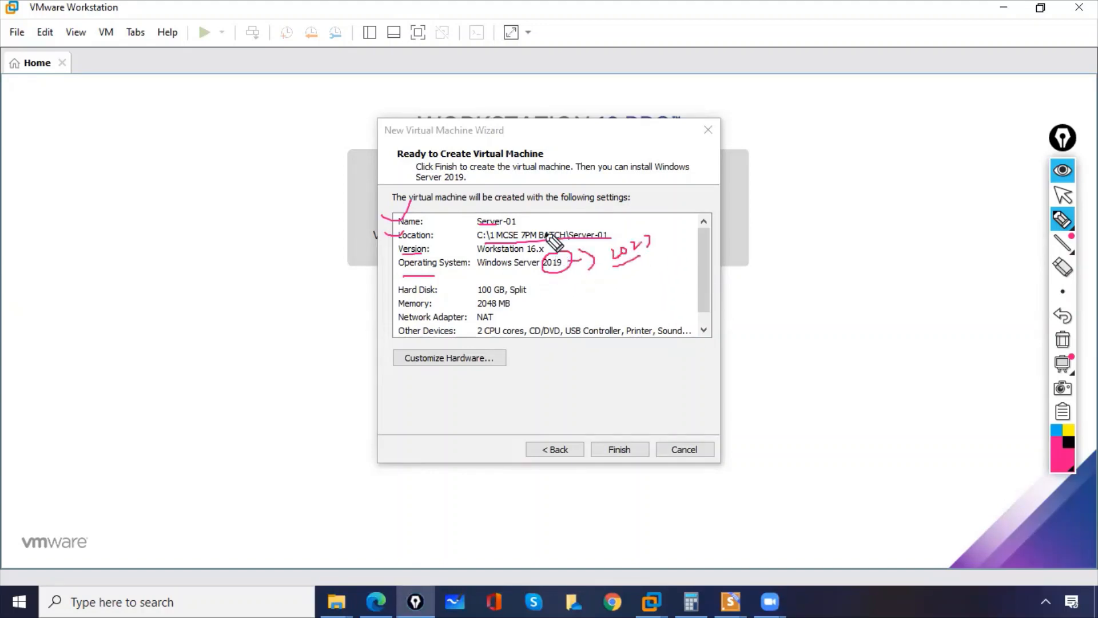
left_click_drag(545, 232, 549, 251)
left_click_drag(478, 297, 496, 296)
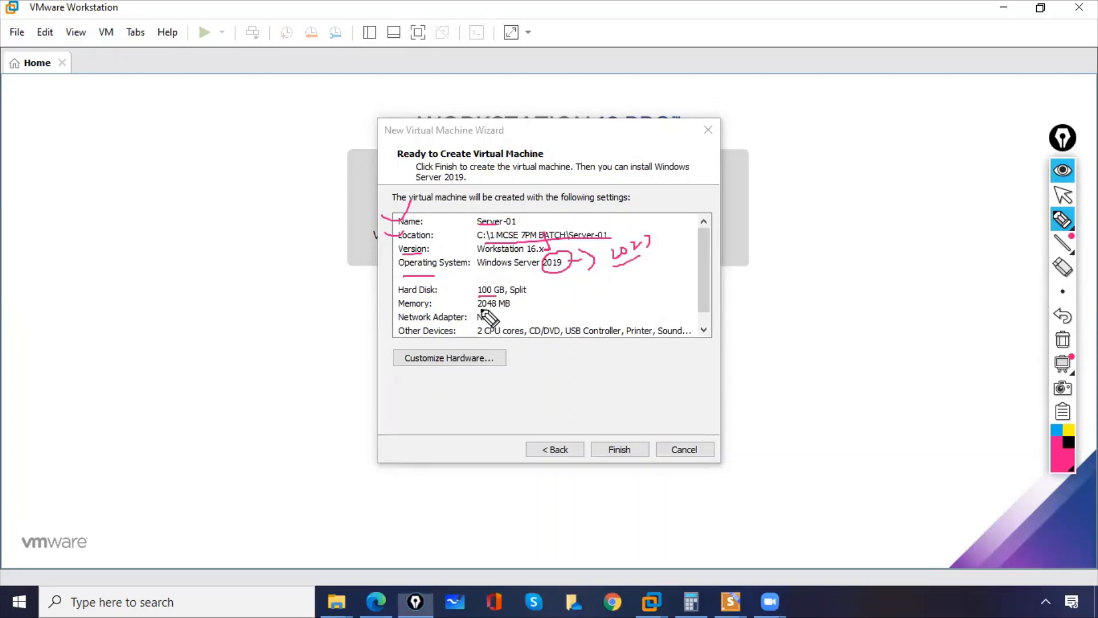
left_click_drag(478, 310, 487, 309)
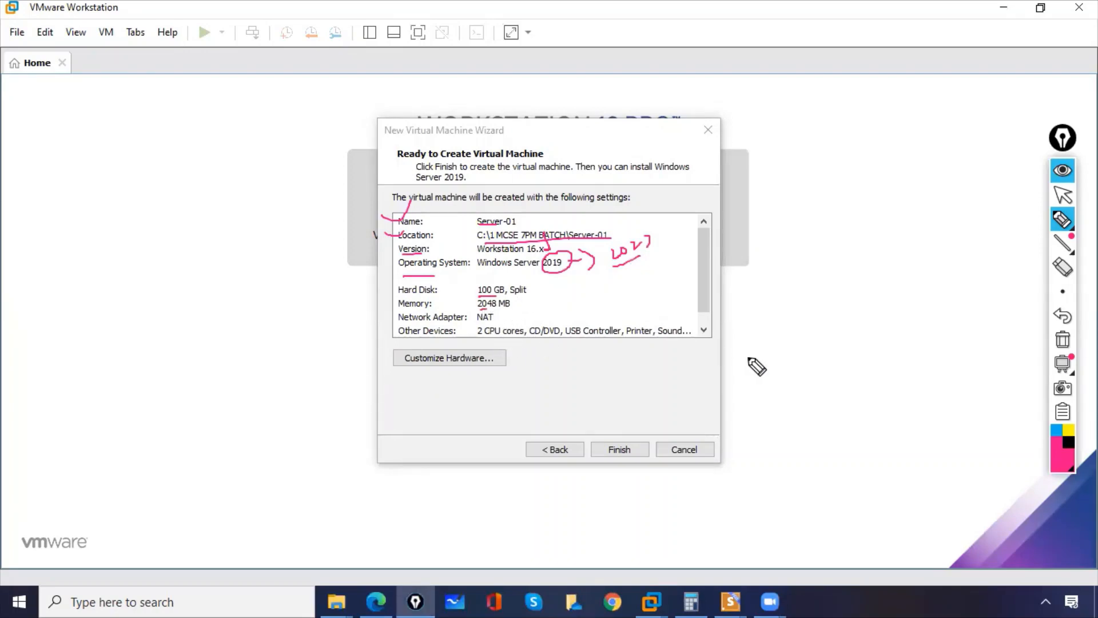
left_click(1062, 339)
left_click(1063, 195)
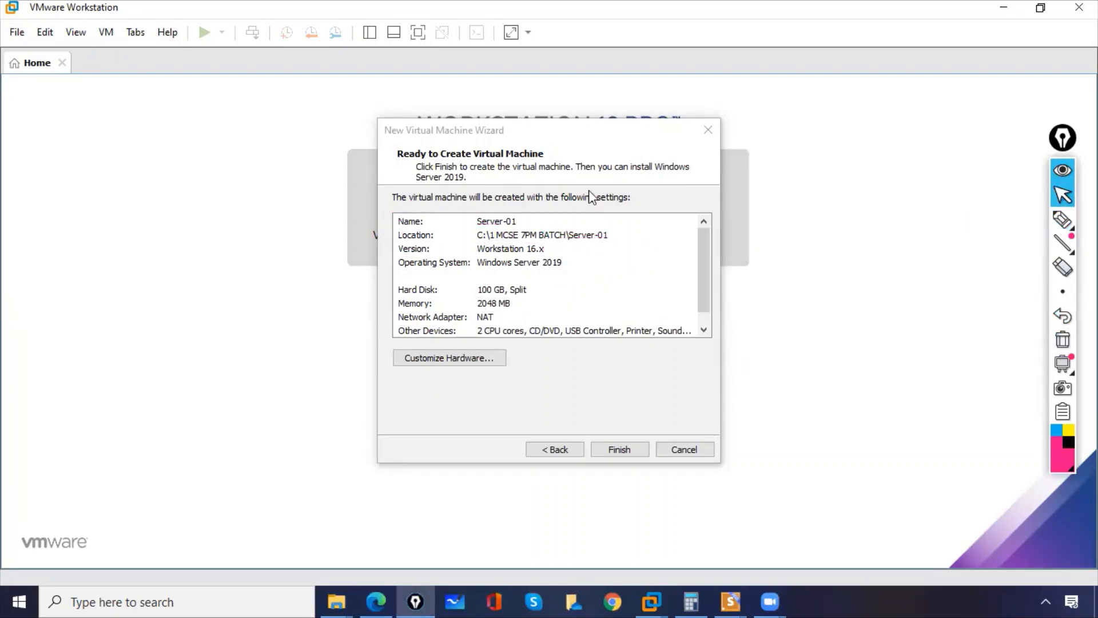
Finish the wizard to create the Server-01 virtual machine with the summarized settings.
left_click(580, 135)
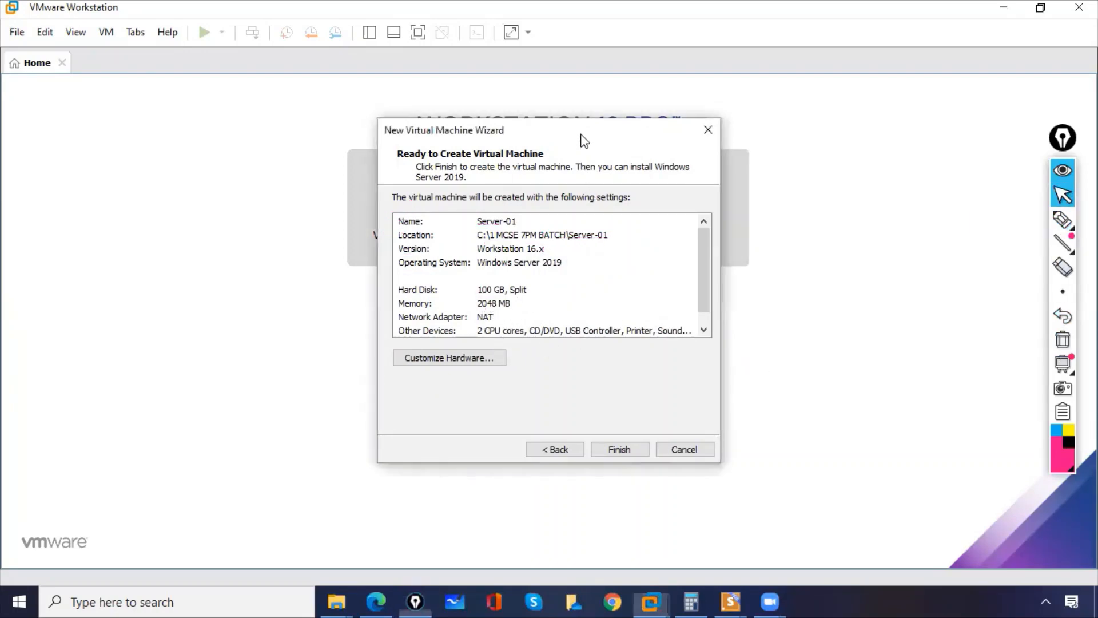
left_click(627, 448)
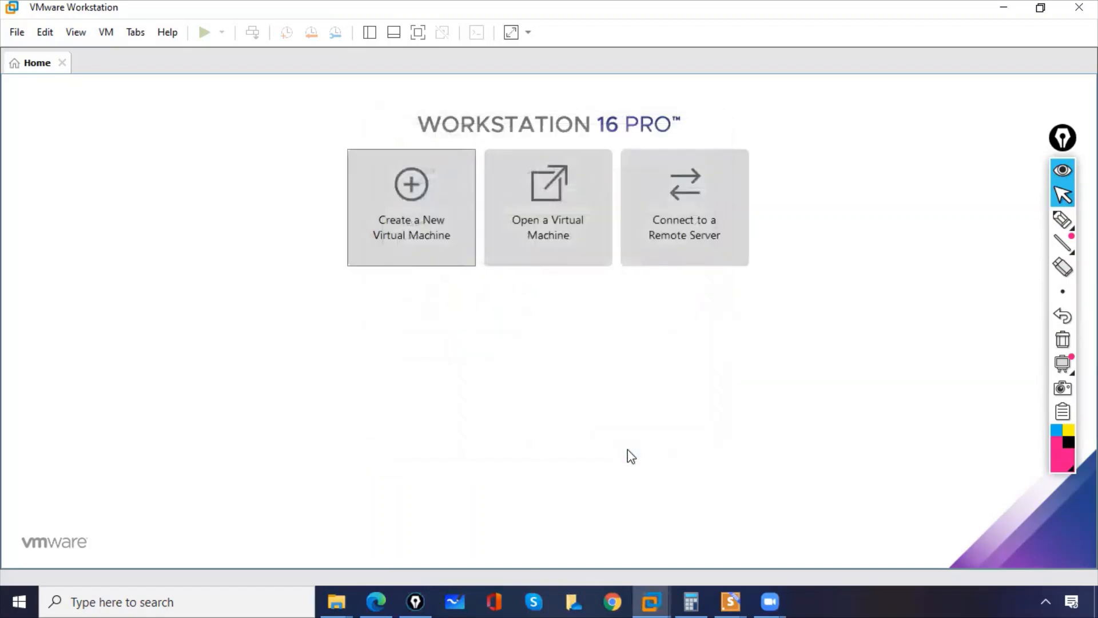
Activate the annotation pen for marking up the Server-01 virtual machine page.
left_click(1063, 219)
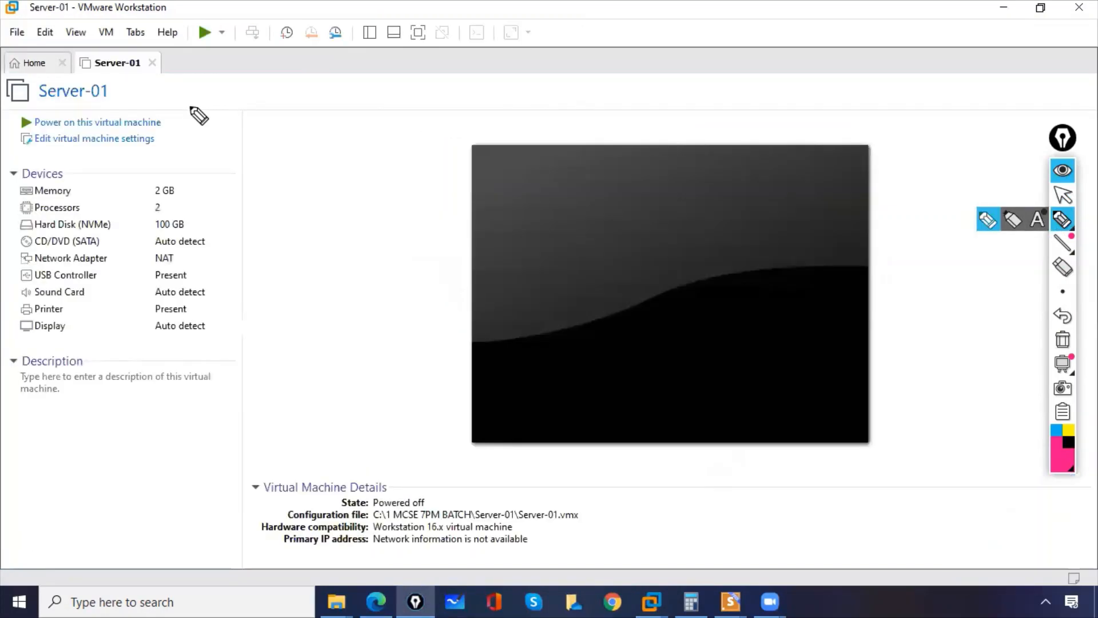